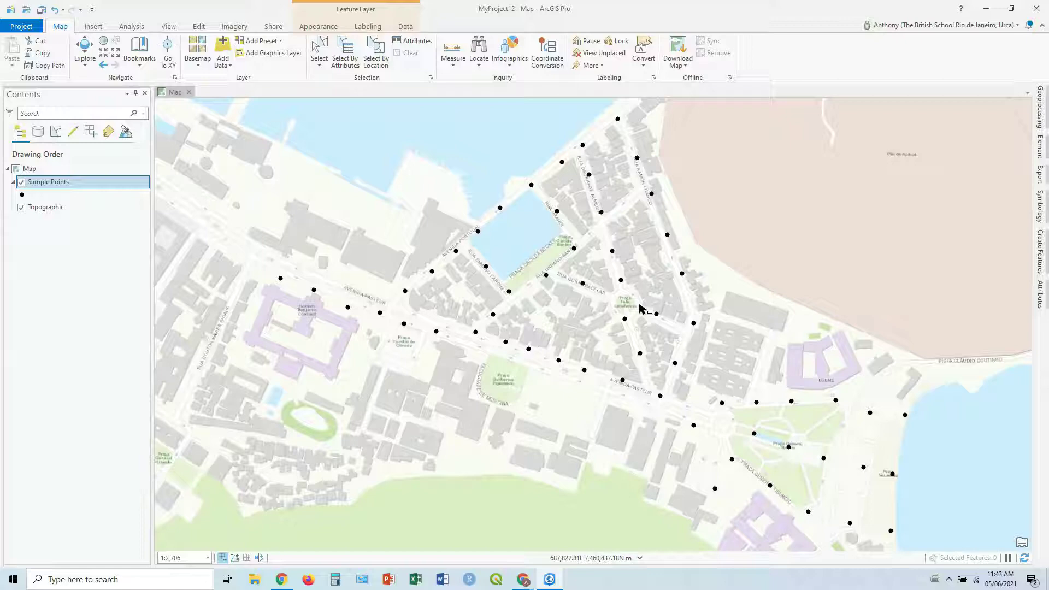
Open the Sample Points attribute table and undock it into a floating window.
right_click(51, 184)
click(78, 234)
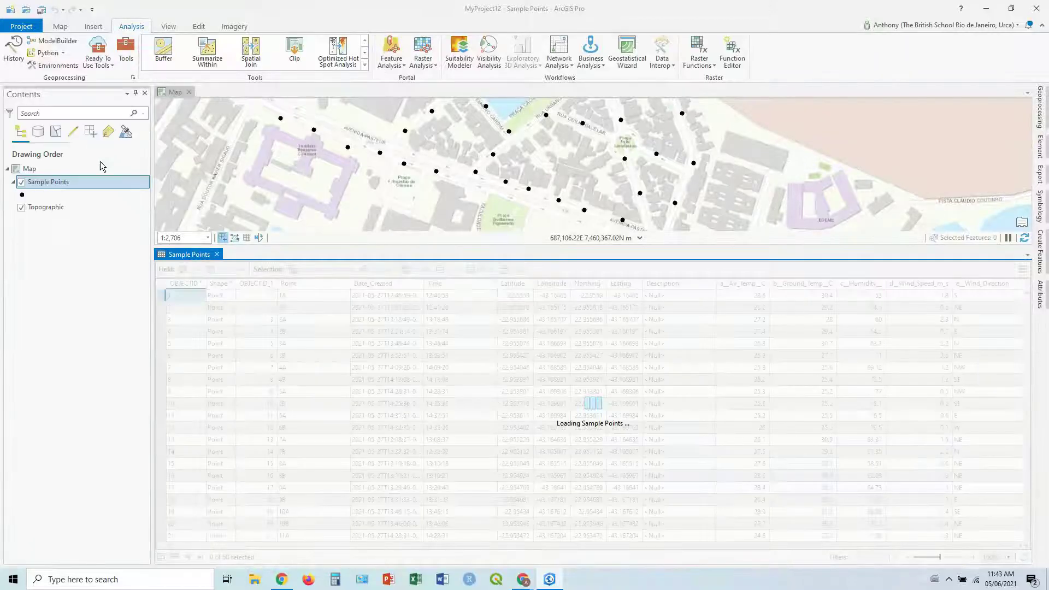
right_click(60, 187)
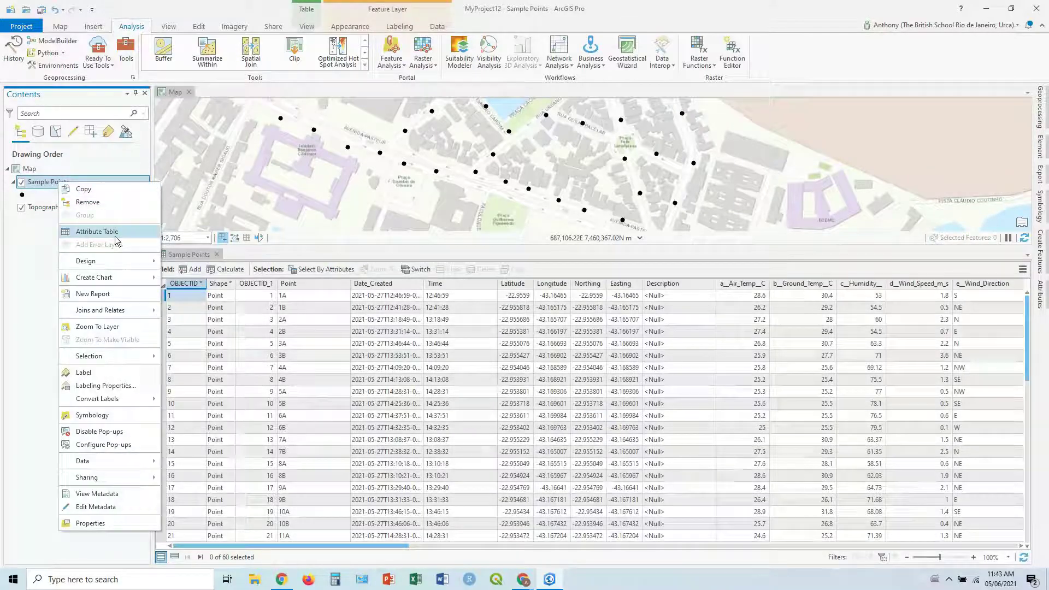
click(193, 255)
drag(193, 255, 94, 180)
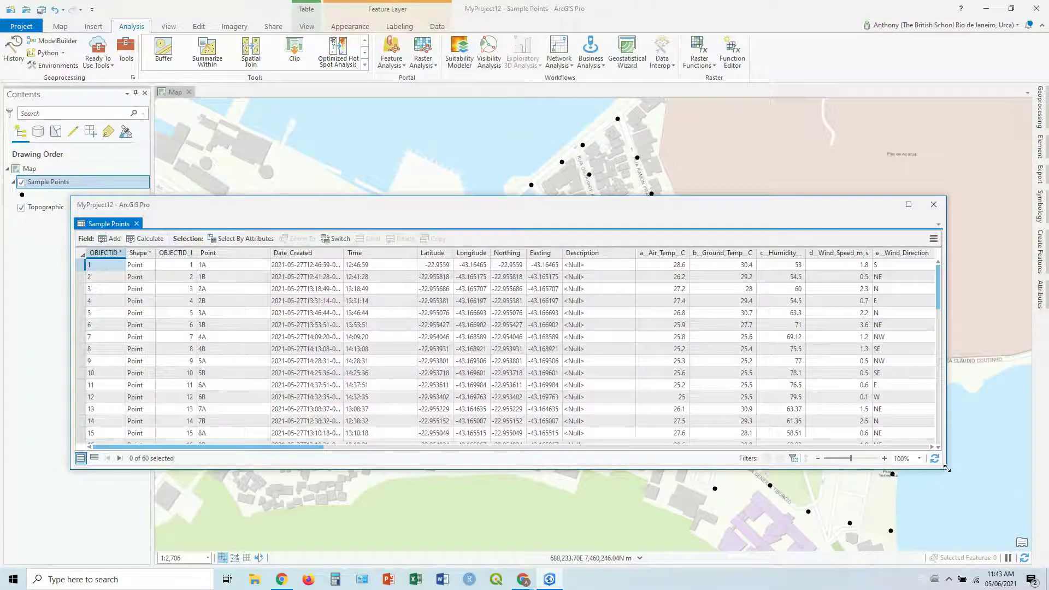
Enlarge the table window and scroll across its columns, widening z_Urban_Bus_Count to fit its name.
drag(946, 471, 993, 545)
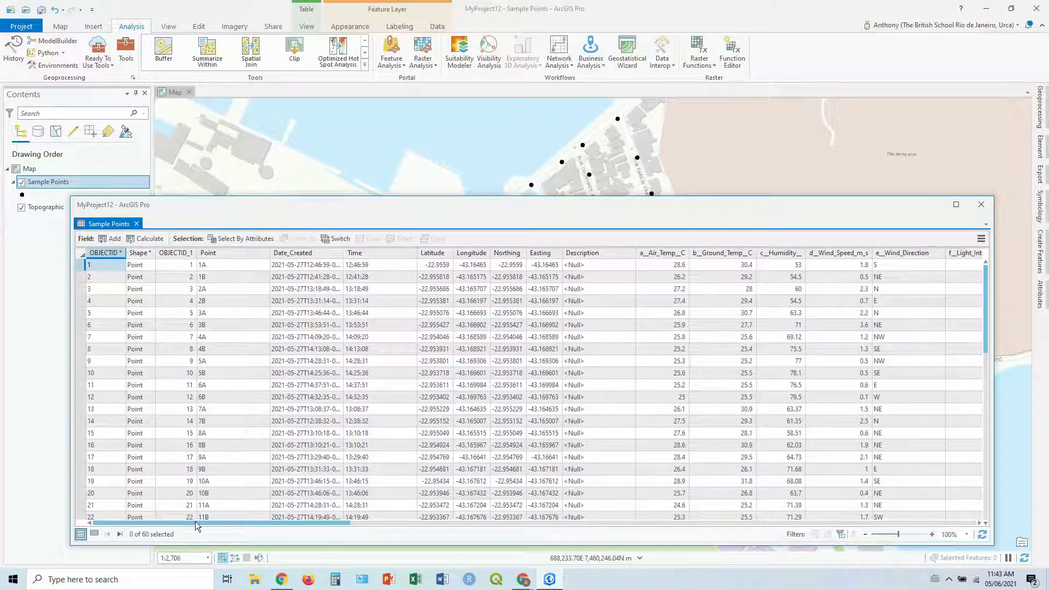
drag(194, 522, 330, 523)
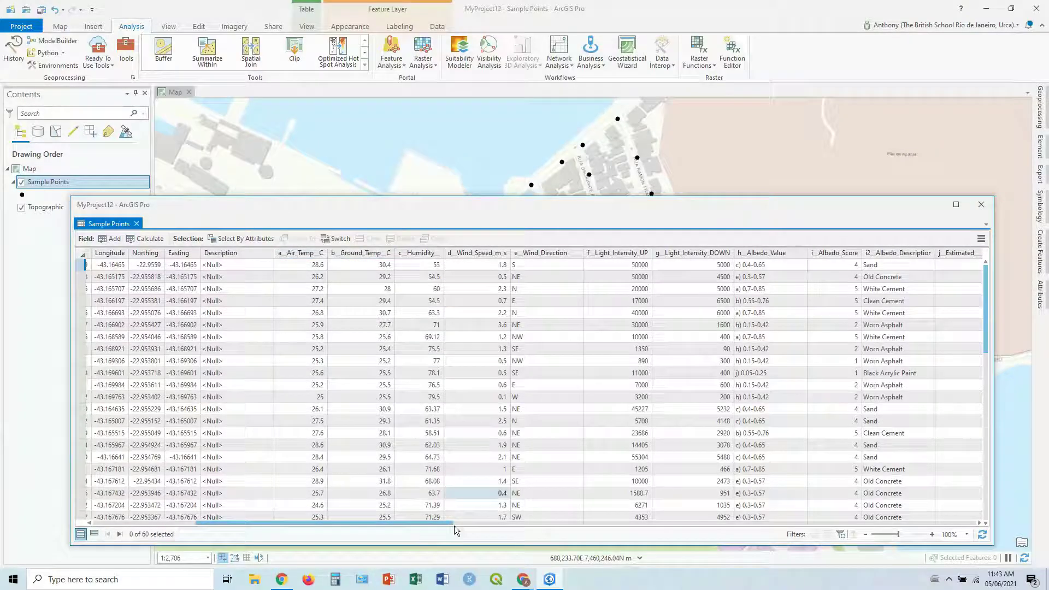
drag(417, 523, 470, 523)
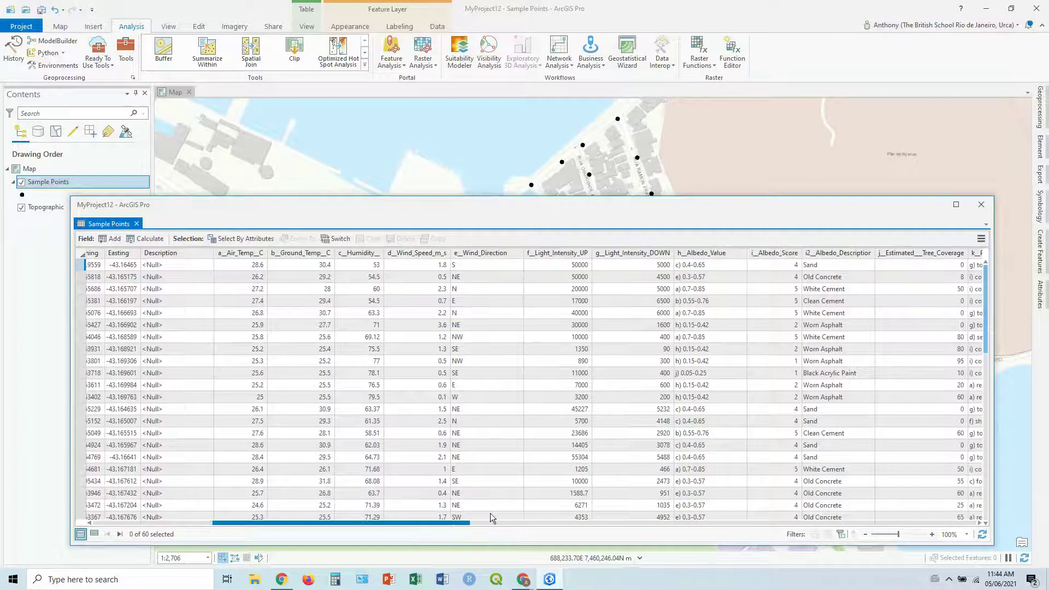
drag(595, 519, 970, 509)
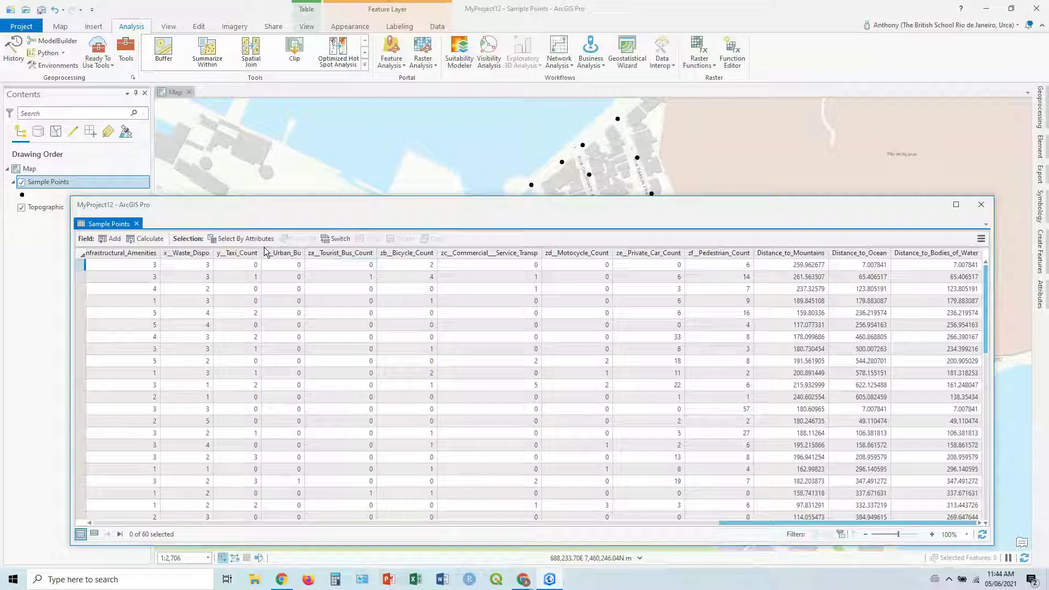
double_click(304, 253)
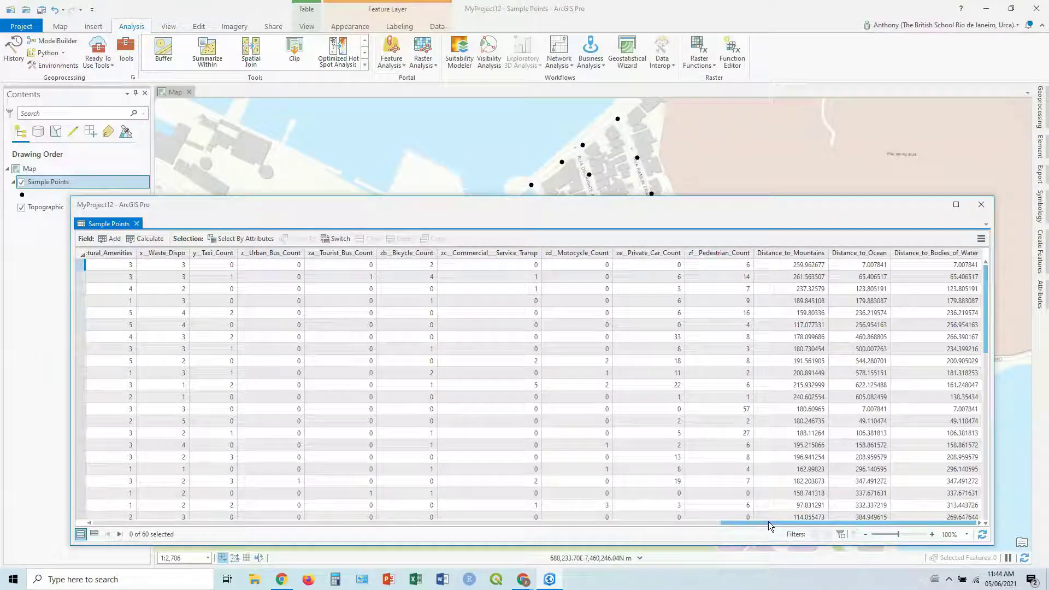
drag(768, 521, 420, 529)
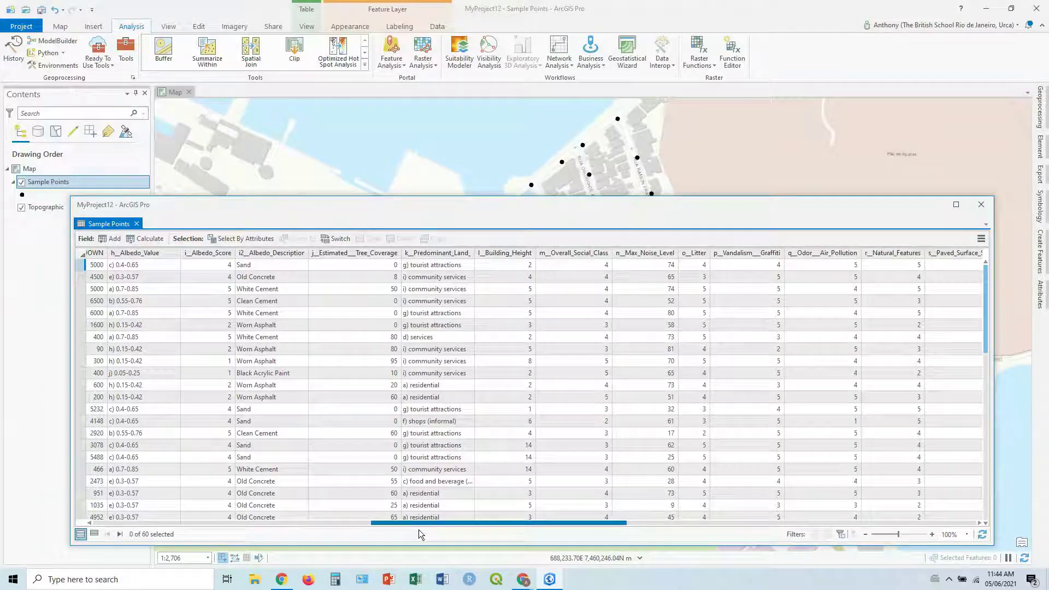
drag(419, 529, 195, 519)
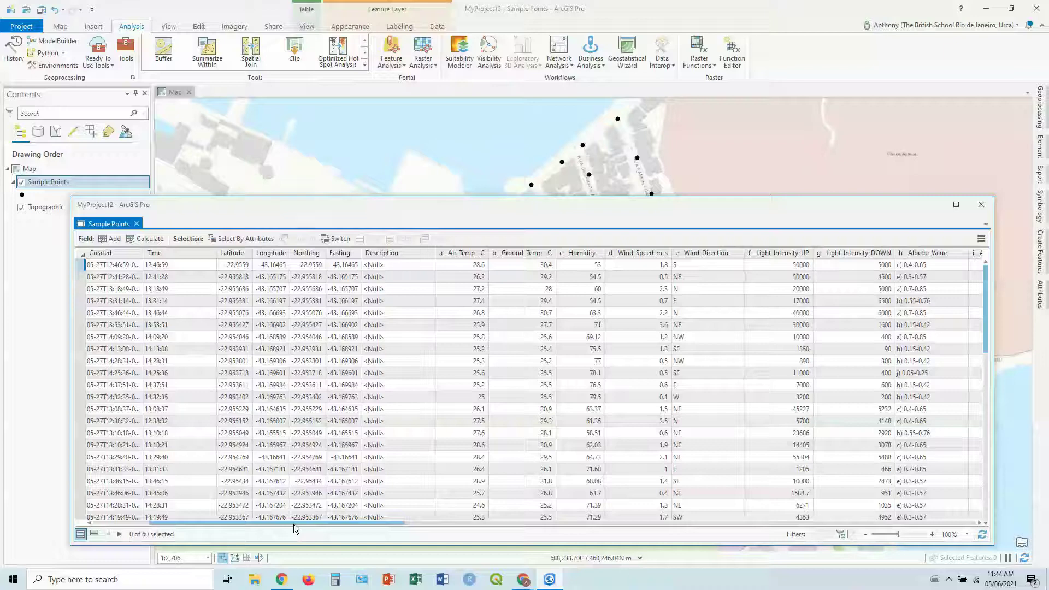
Find the Add Field command in the attribute table toolbar to reach the Fields view.
drag(295, 522, 304, 525)
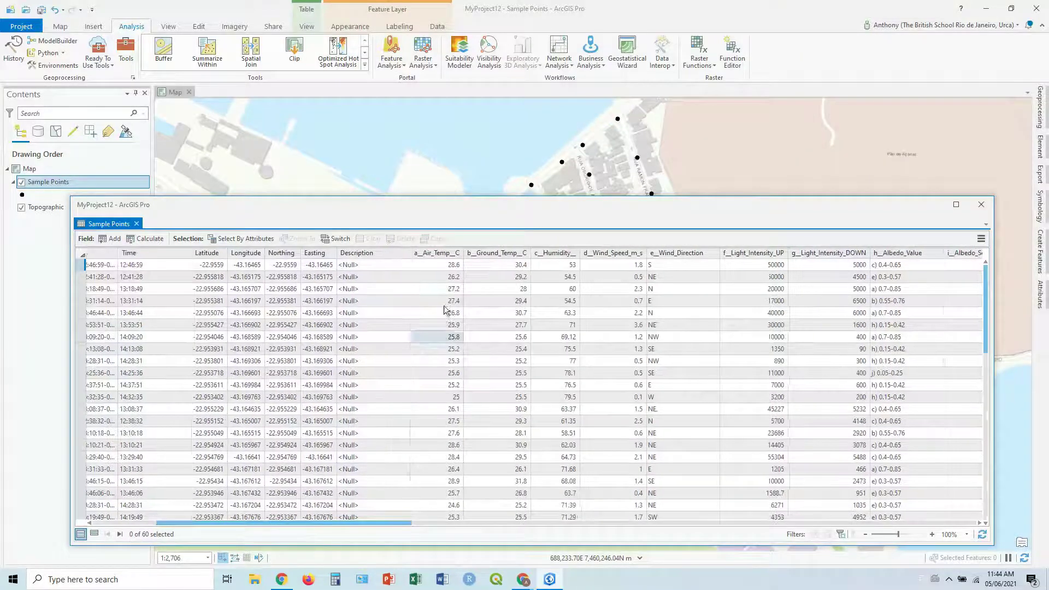
mouse_move(503, 254)
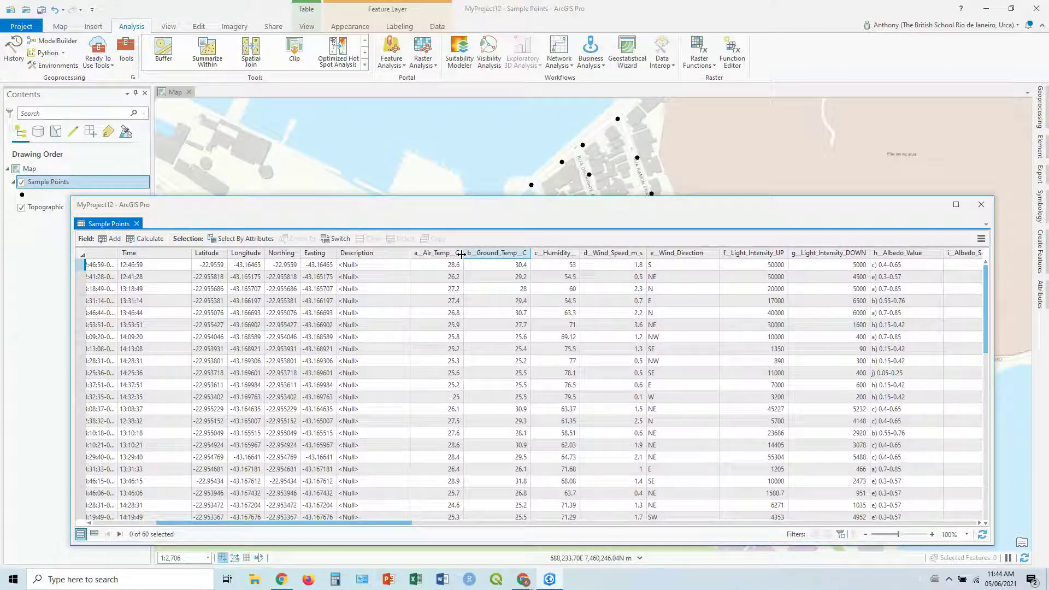
mouse_move(458, 259)
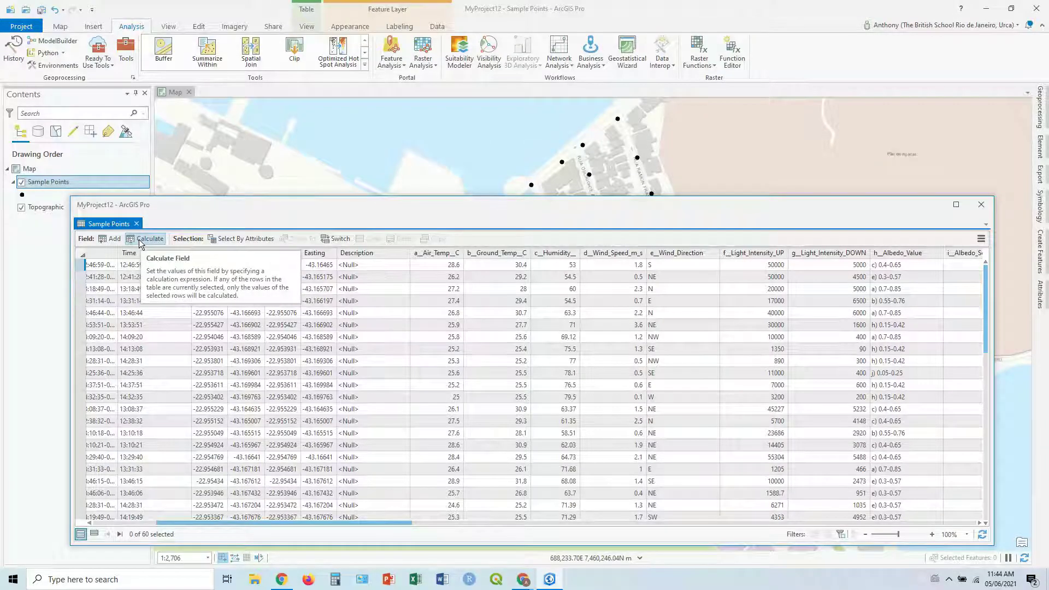
Add a new field named mean_temp with data type Double.
click(109, 240)
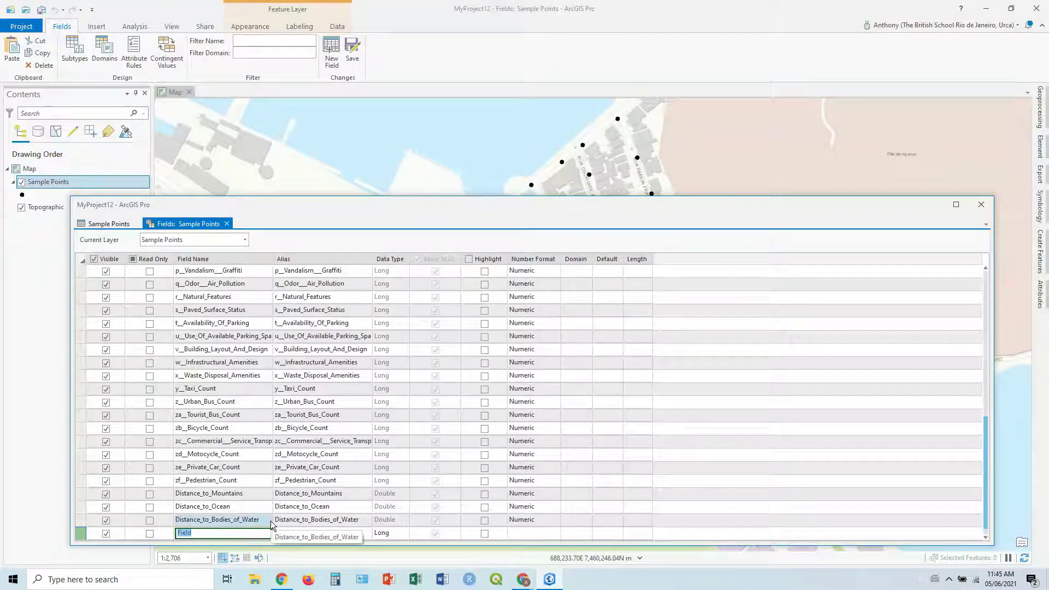
text(mean_temp)
key(Tab)
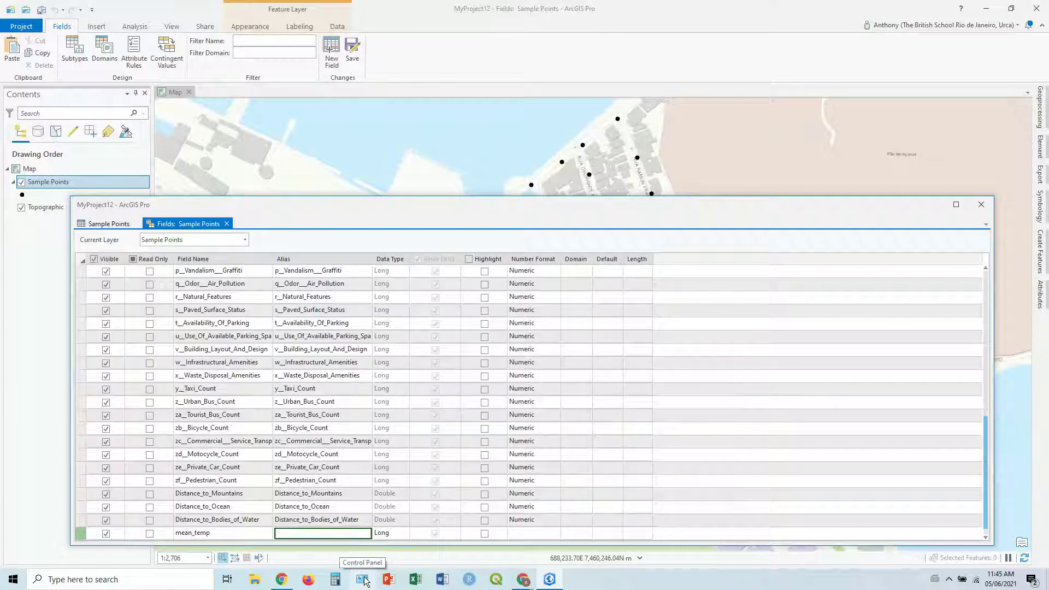
text(mean_temp)
click(398, 534)
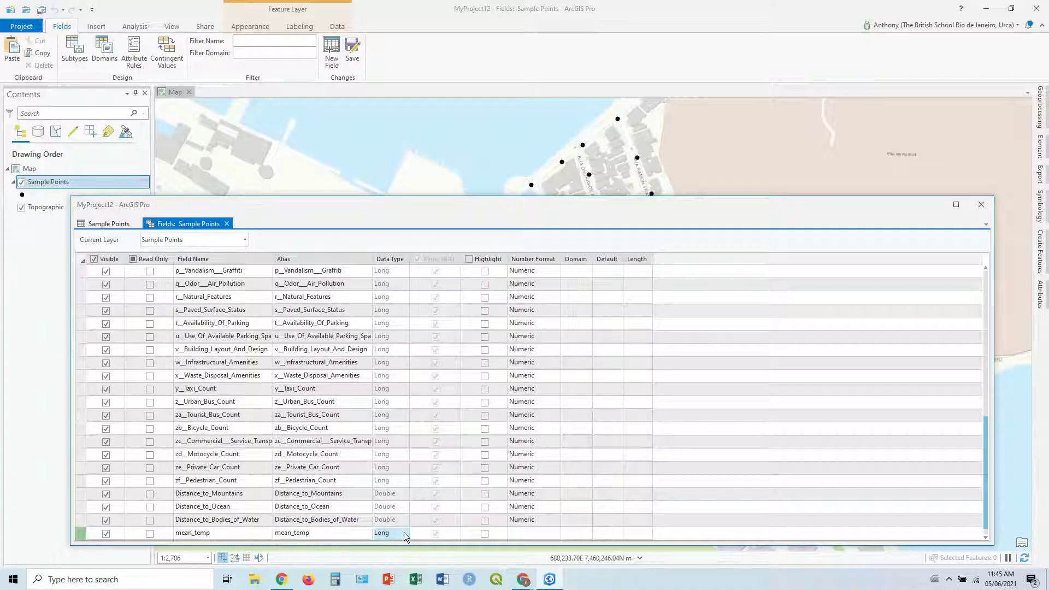
click(406, 535)
click(388, 469)
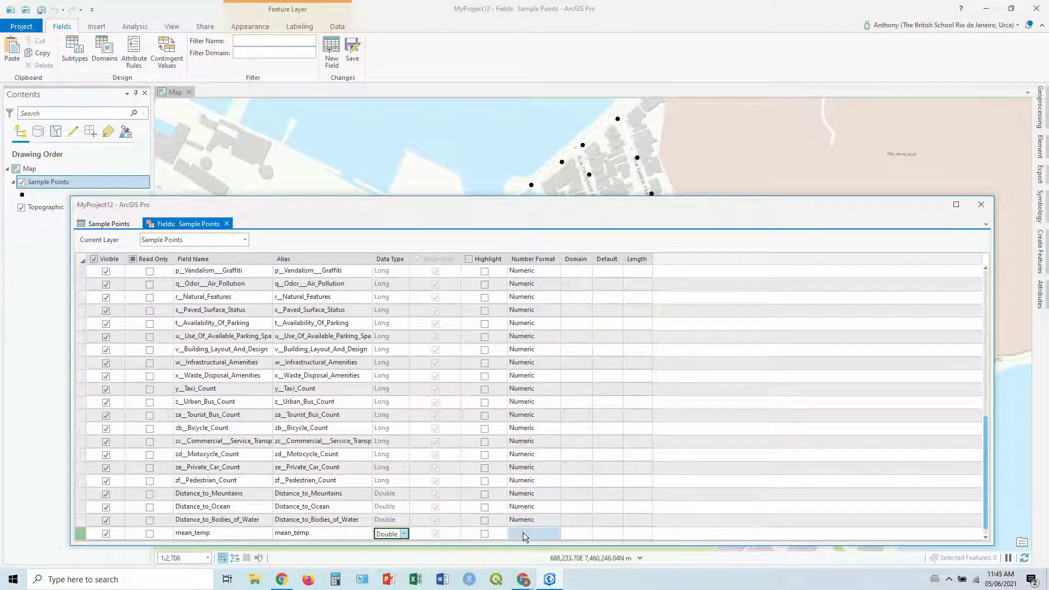
Give mean_temp a Numeric number format with 5 decimal places and save the field.
click(553, 533)
click(554, 533)
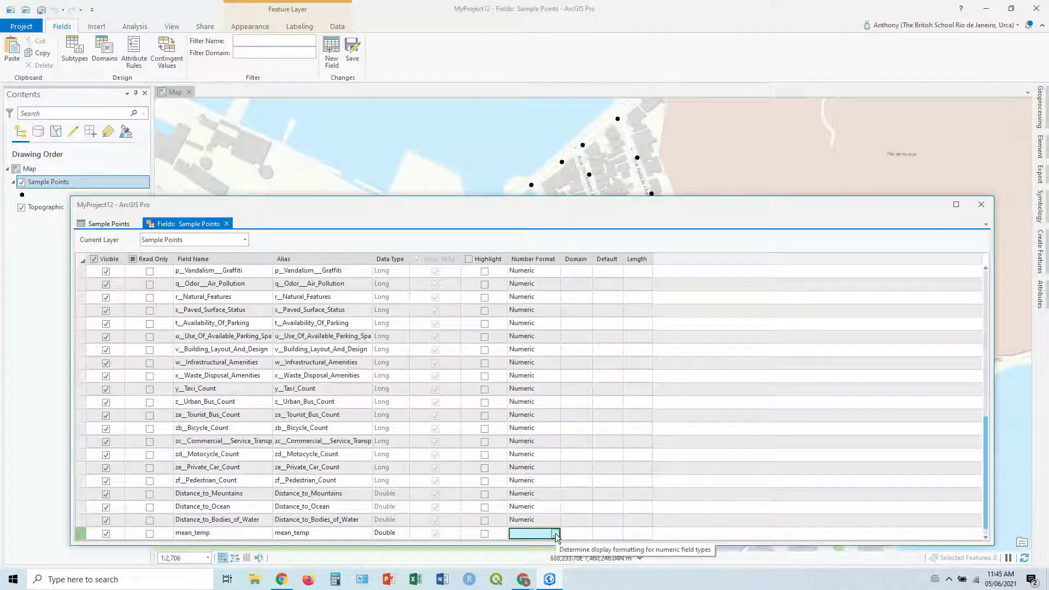
click(556, 533)
click(545, 359)
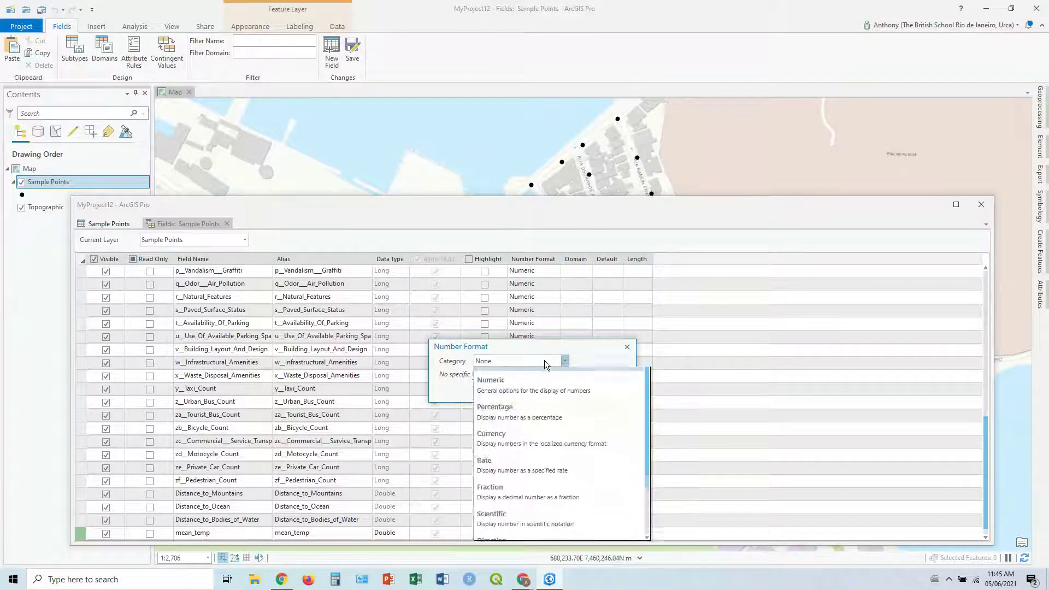
click(519, 407)
click(553, 394)
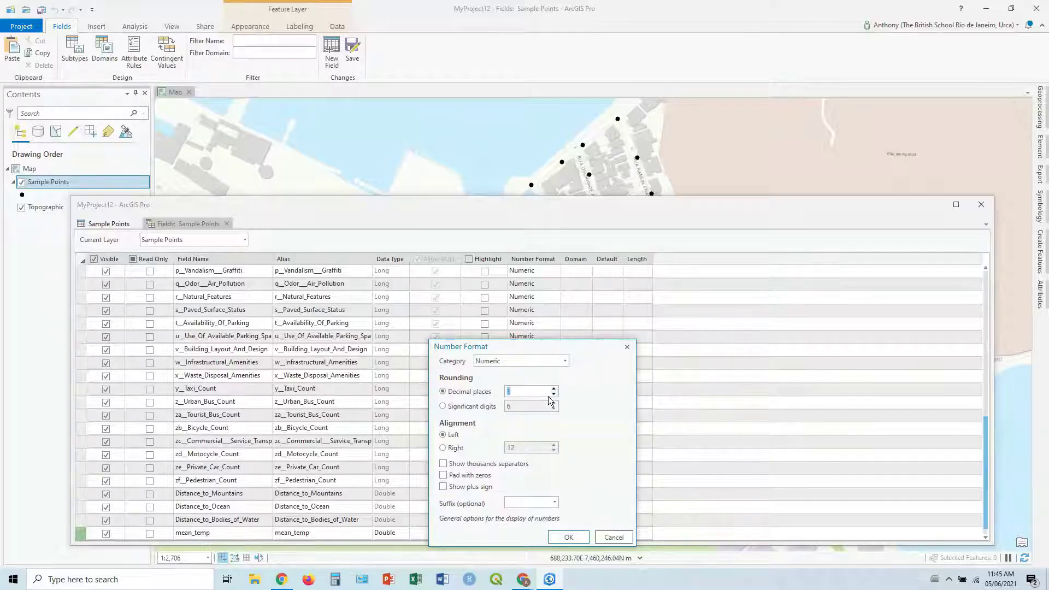
click(568, 537)
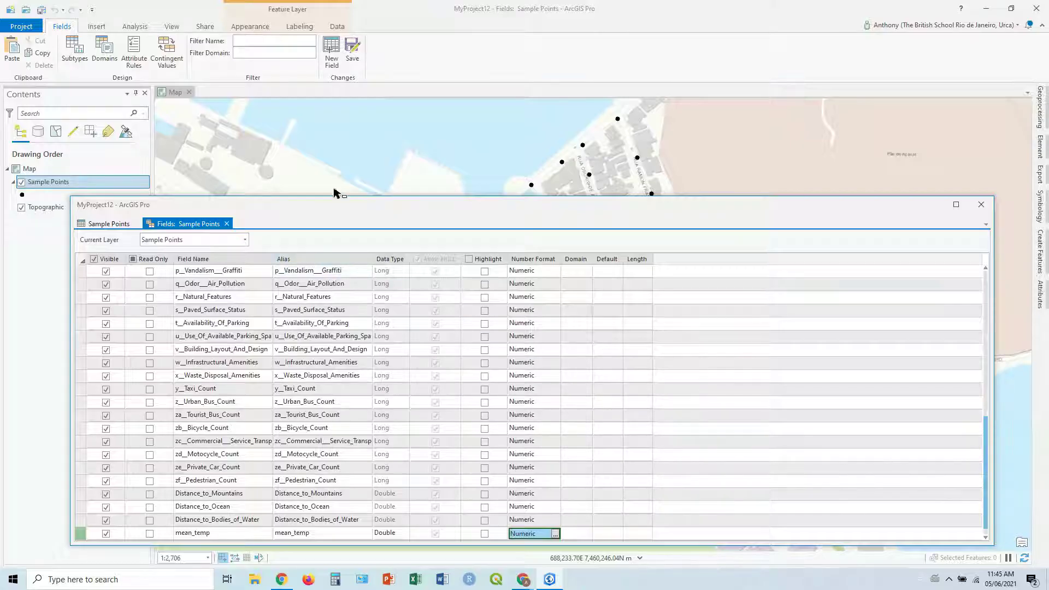
click(352, 49)
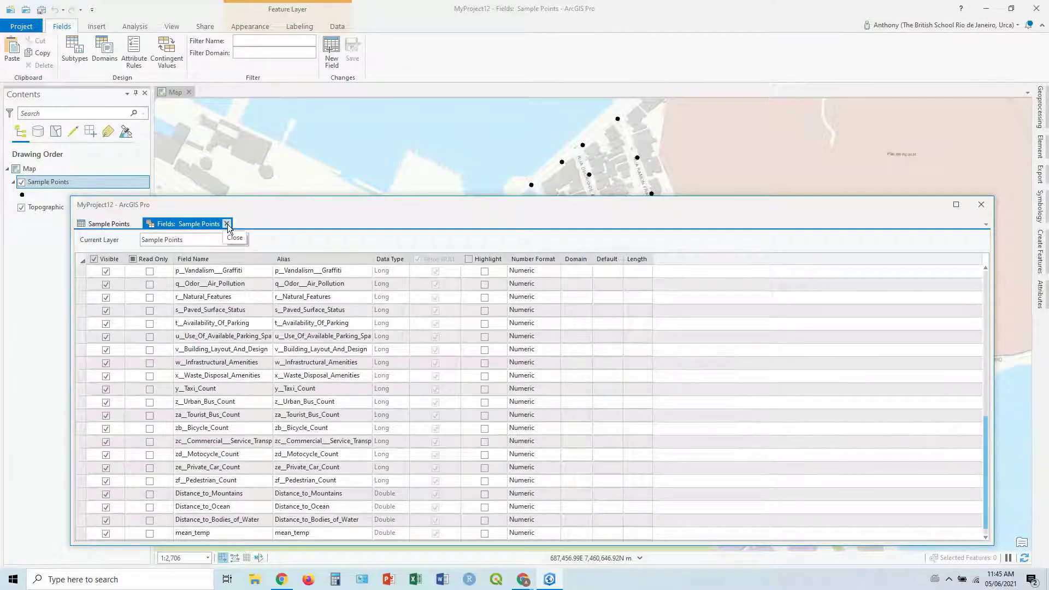
Scroll the Sample Points table to the empty mean_temp column and open its column menu.
click(107, 229)
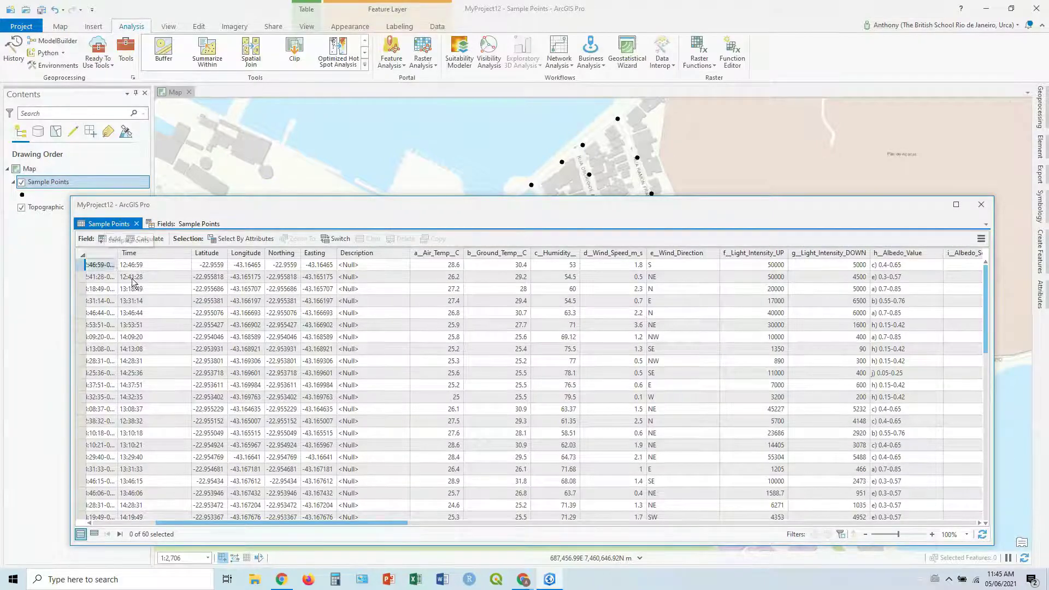
drag(334, 522, 432, 522)
click(955, 522)
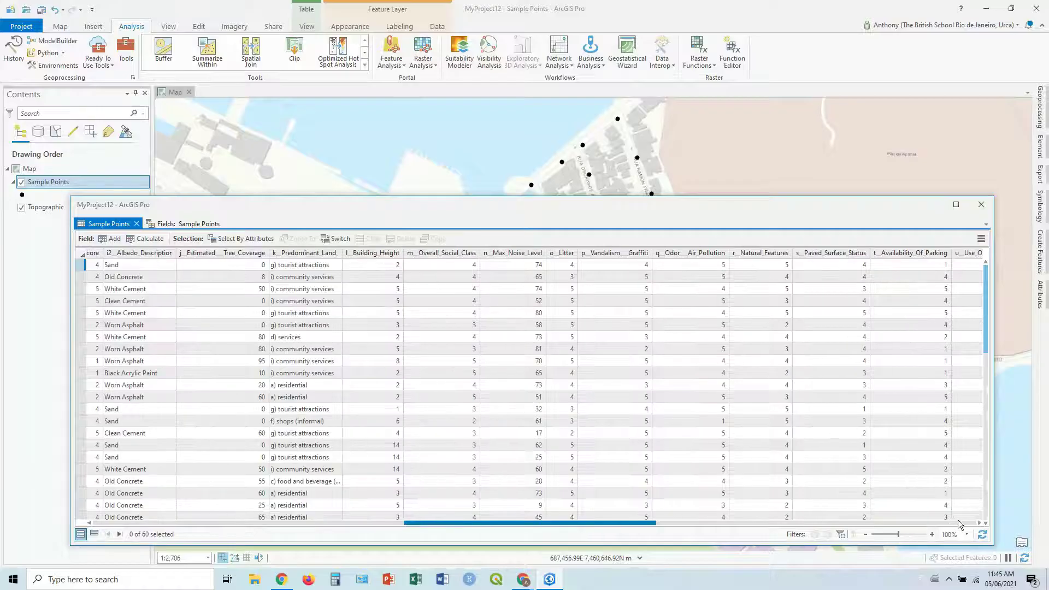
click(960, 520)
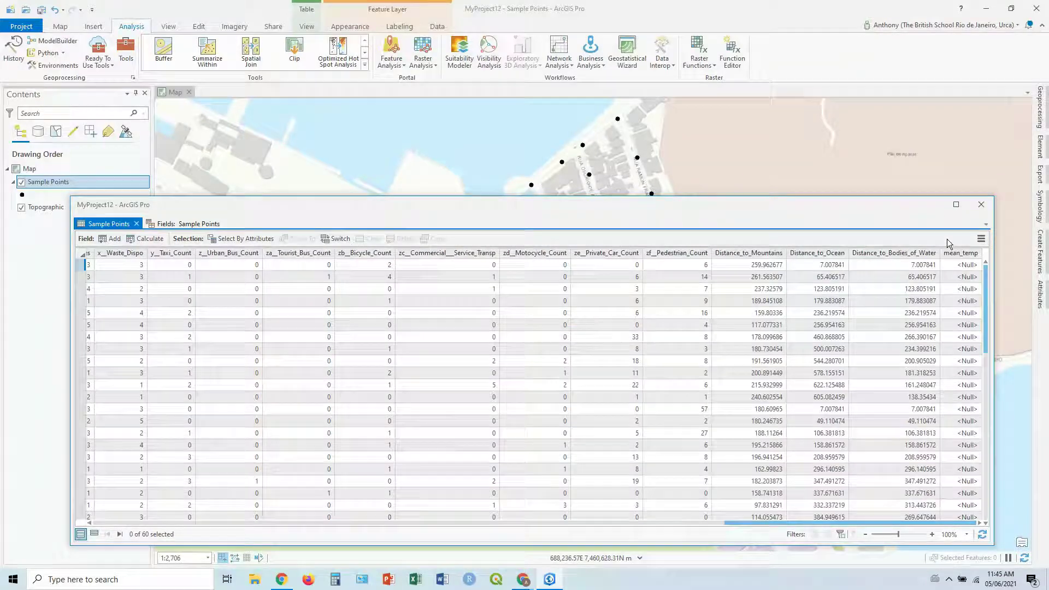
right_click(963, 267)
click(967, 385)
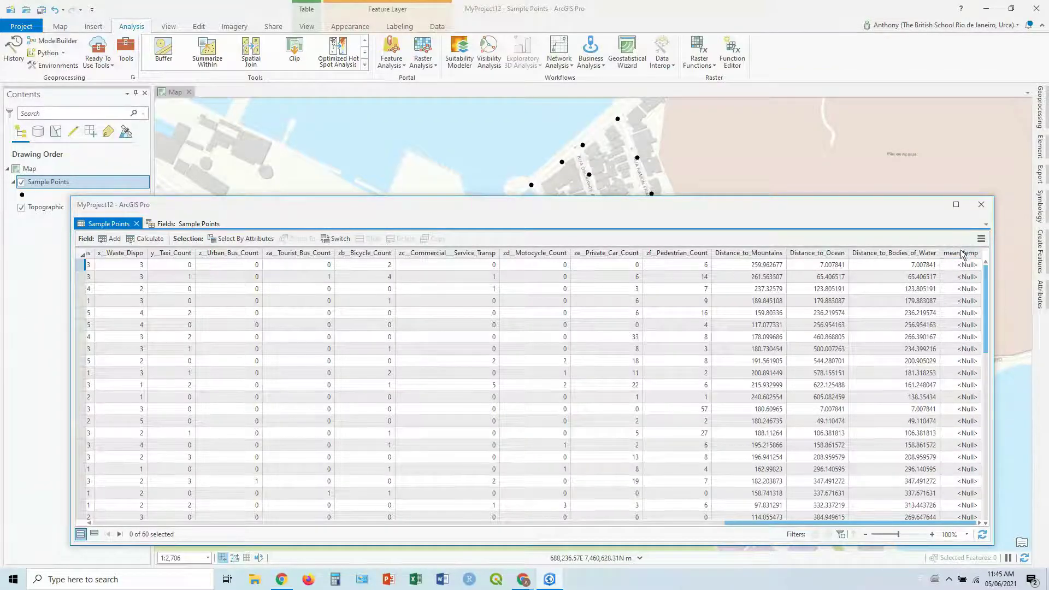
mouse_move(958, 258)
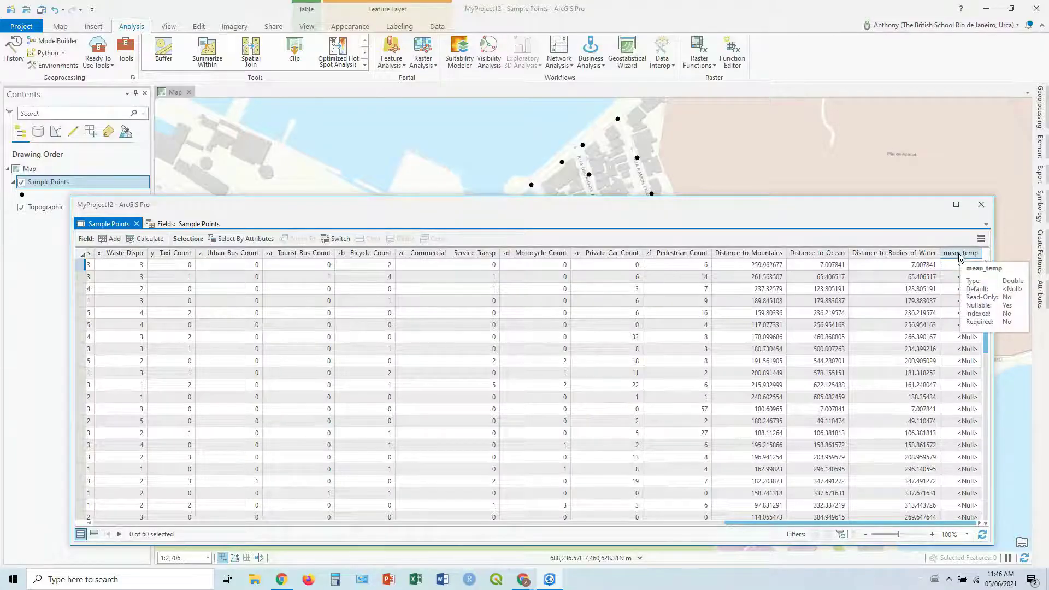
right_click(961, 257)
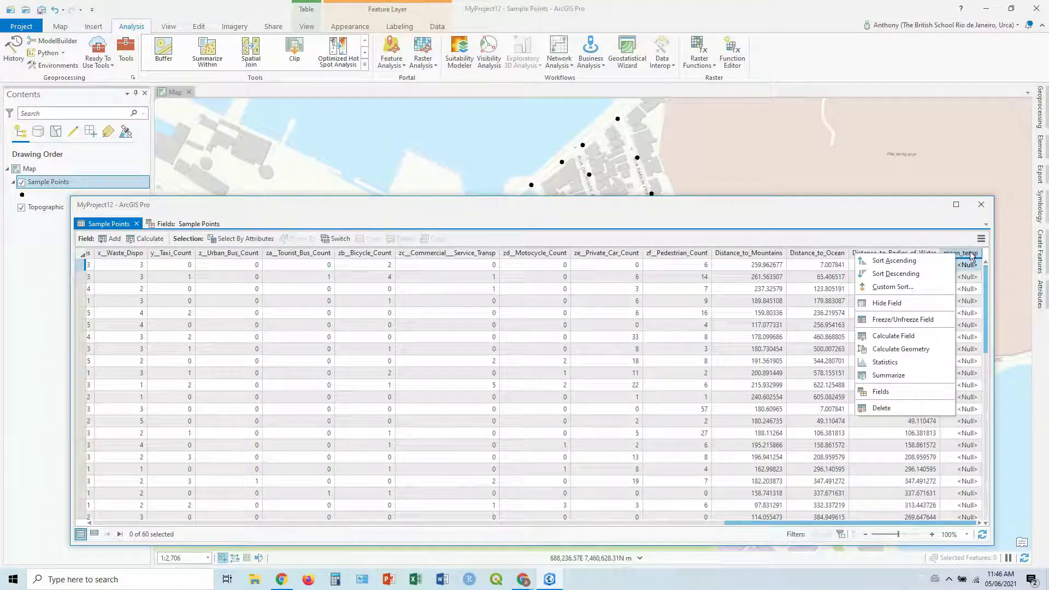
right_click(972, 255)
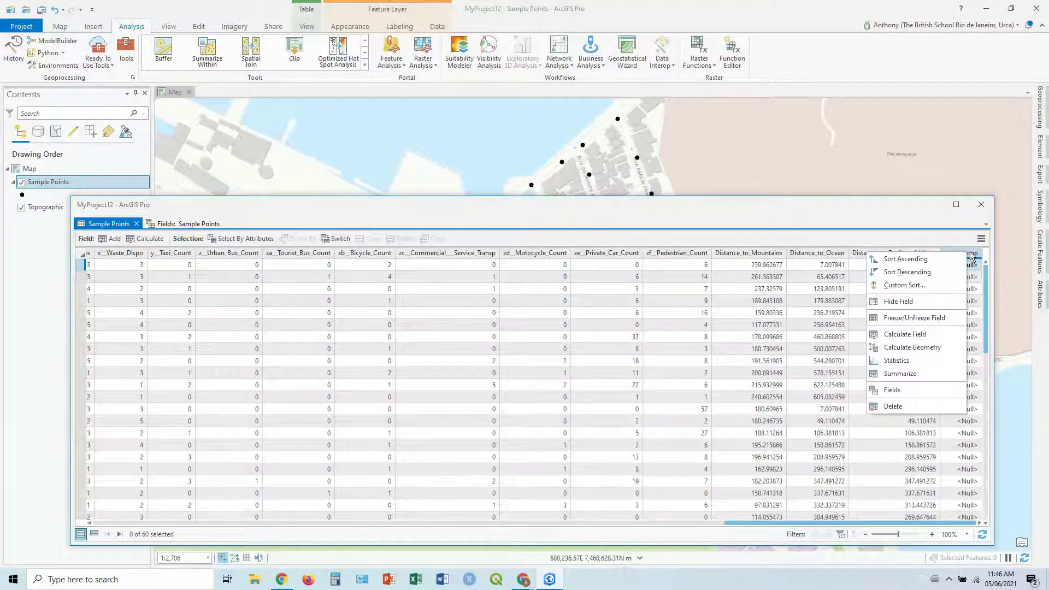
Calculate mean_temp as (!a__Air_Temp__C! + !b__Ground_Temp__C!)/2 for all records.
click(922, 334)
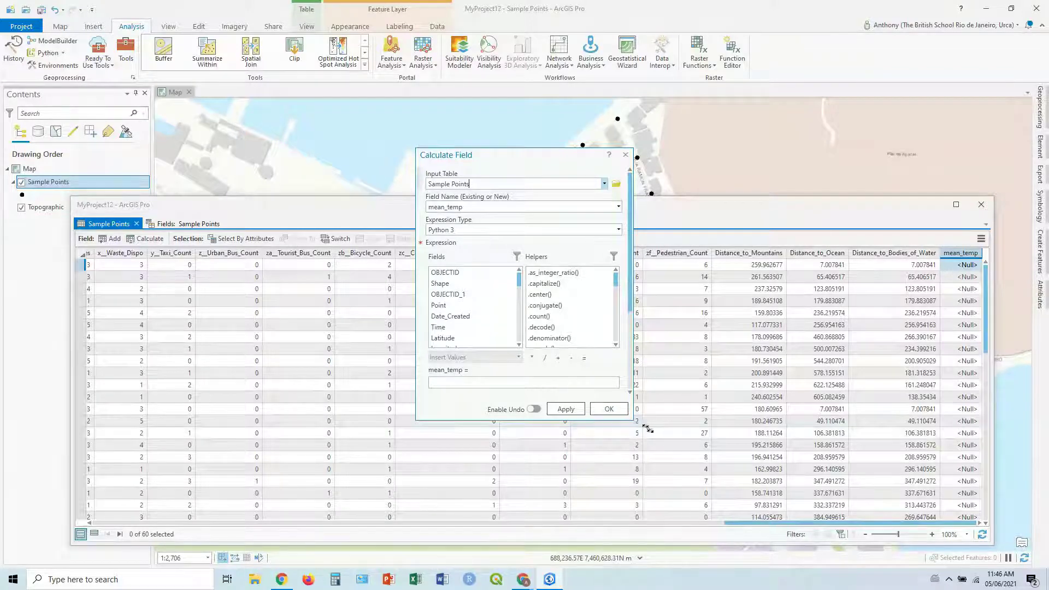
drag(648, 429, 756, 532)
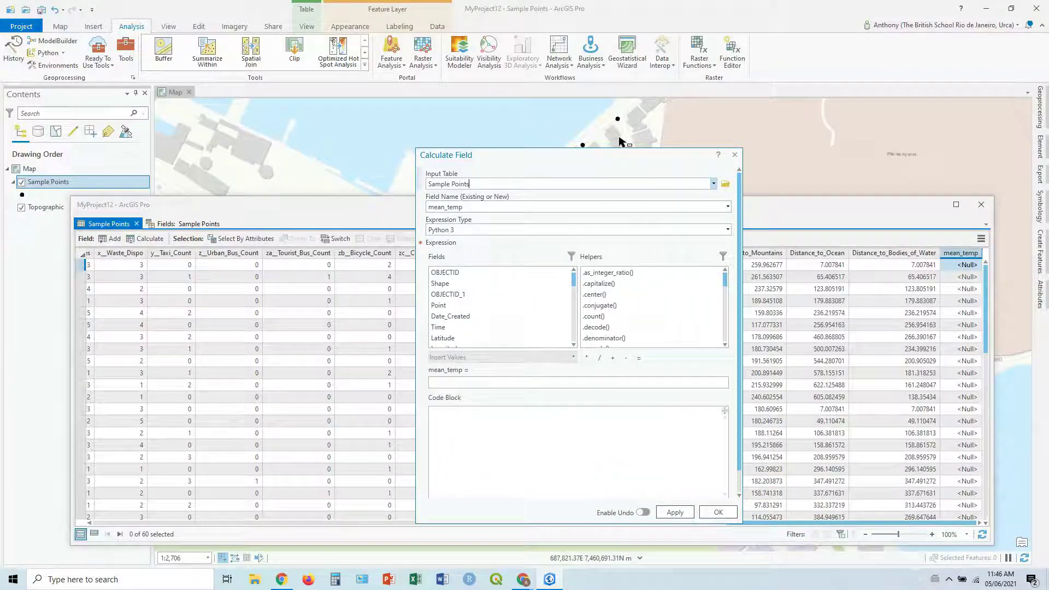
drag(591, 160, 429, 103)
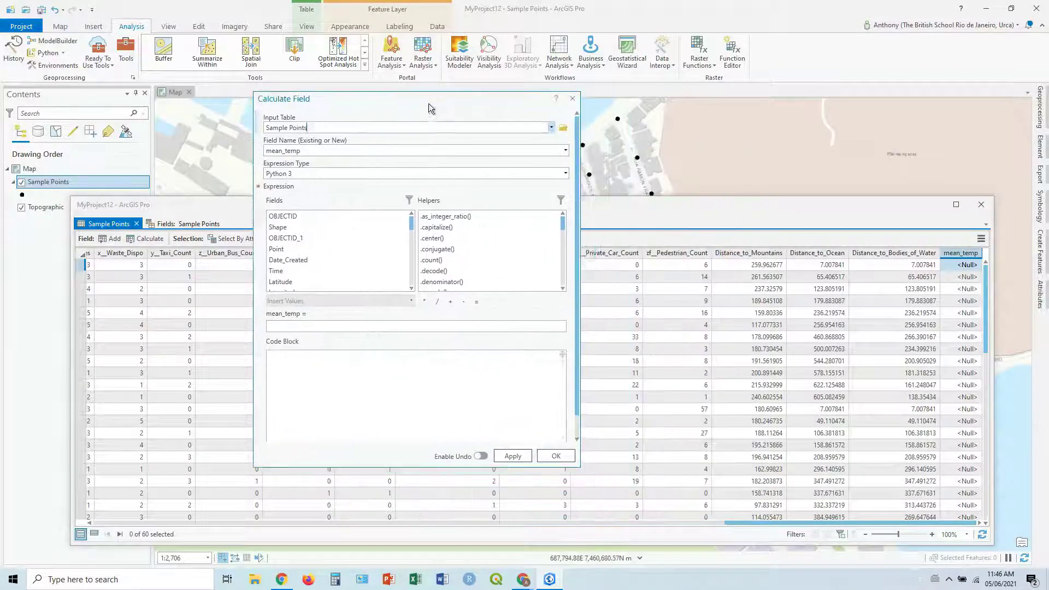
click(298, 325)
text(()
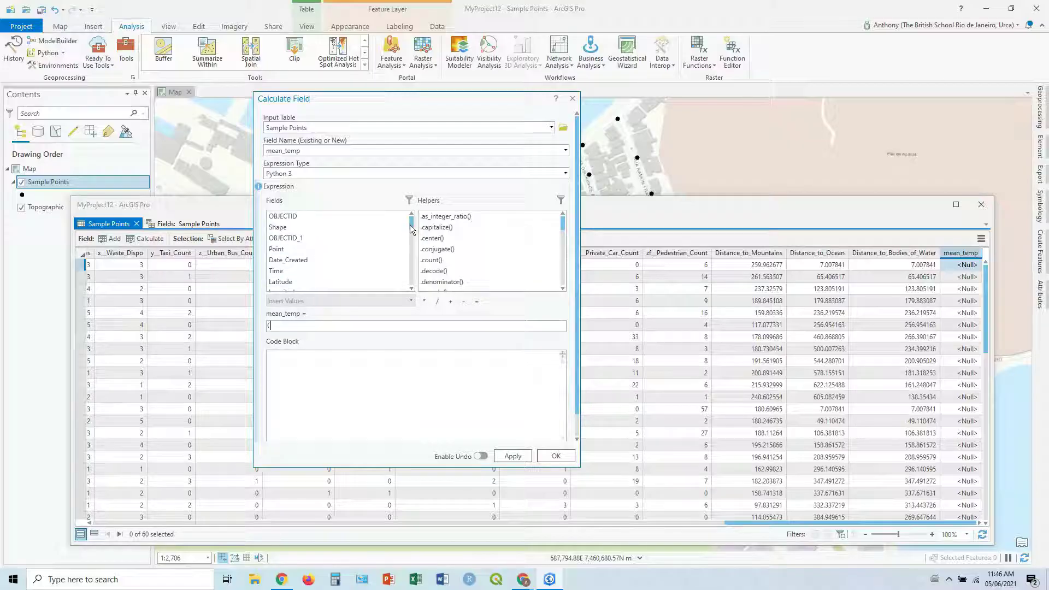
drag(412, 222, 411, 239)
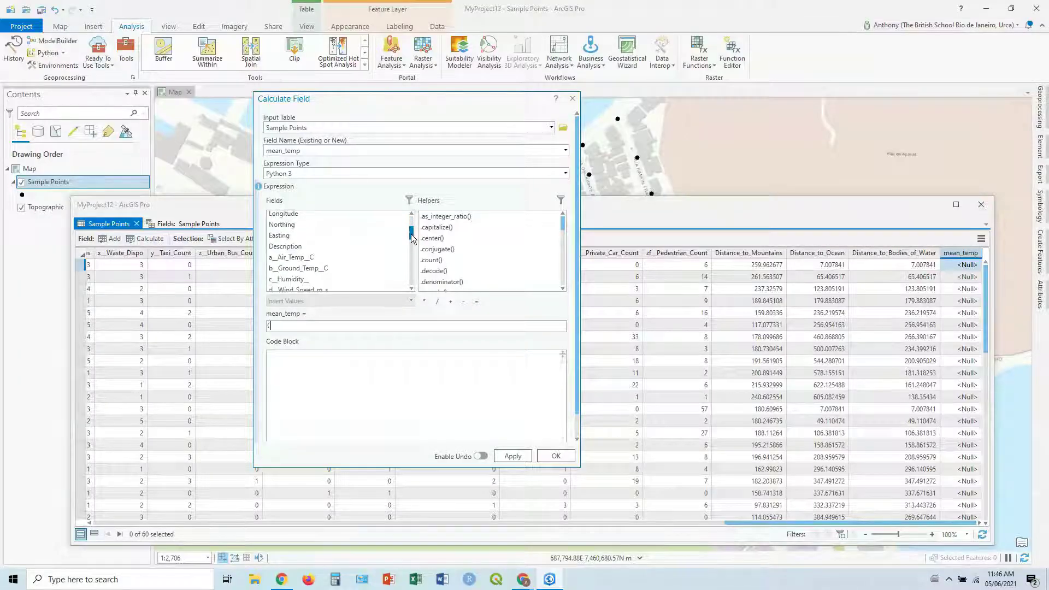
double_click(294, 263)
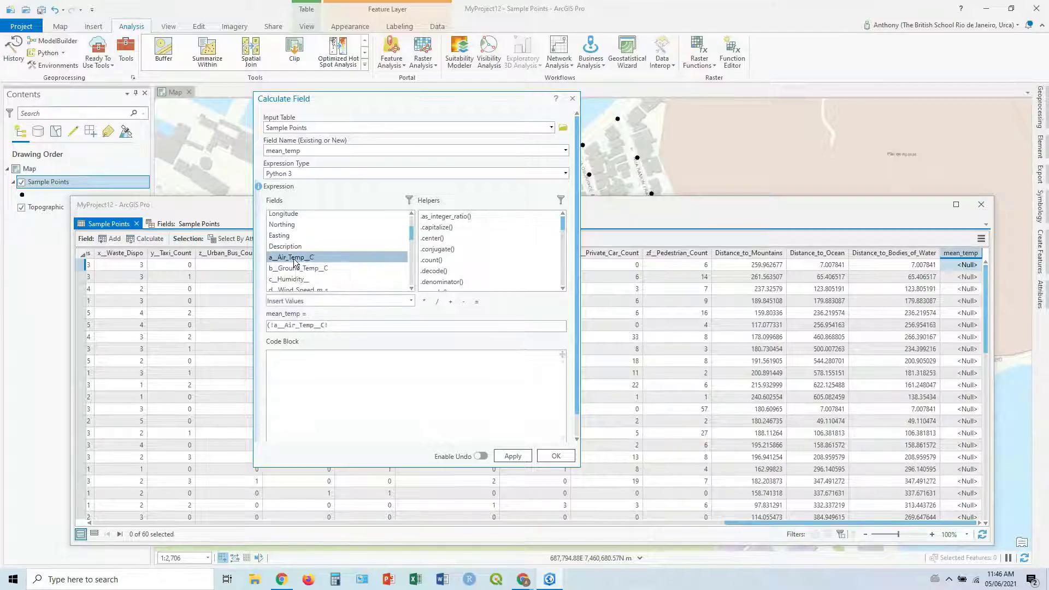
click(353, 325)
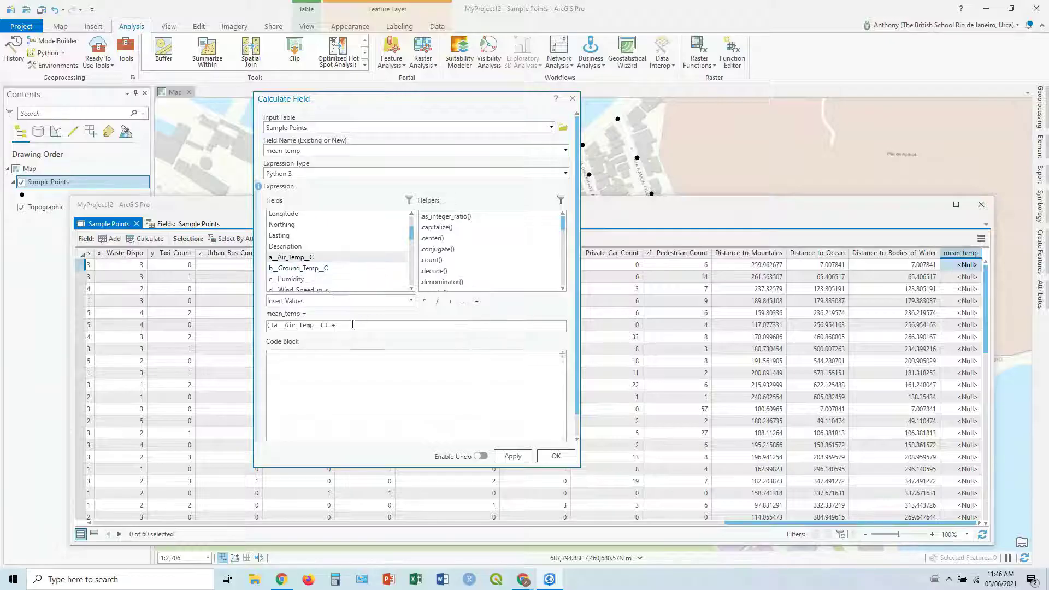
double_click(298, 268)
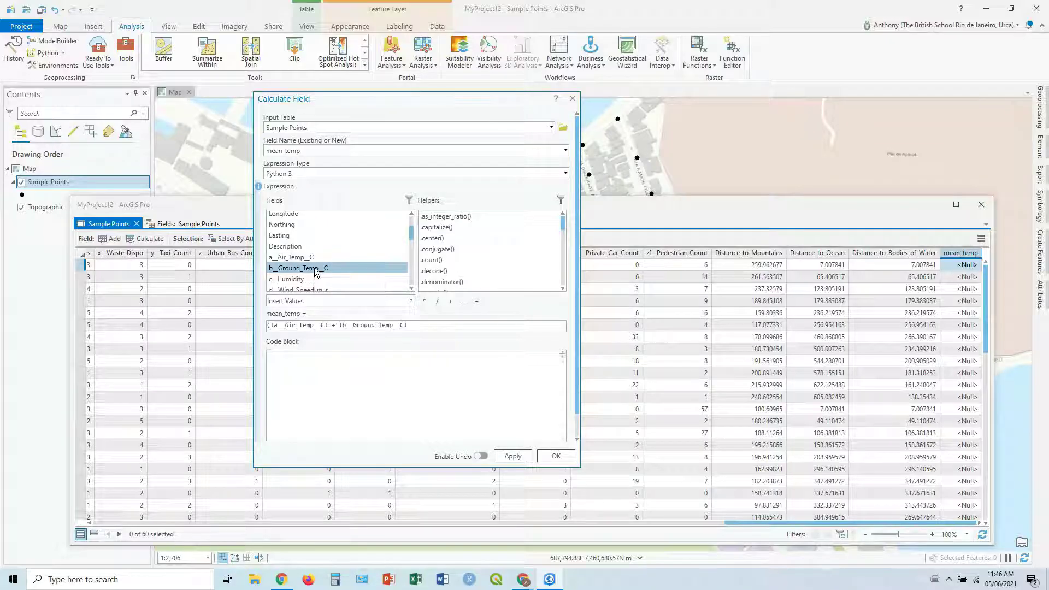
click(422, 324)
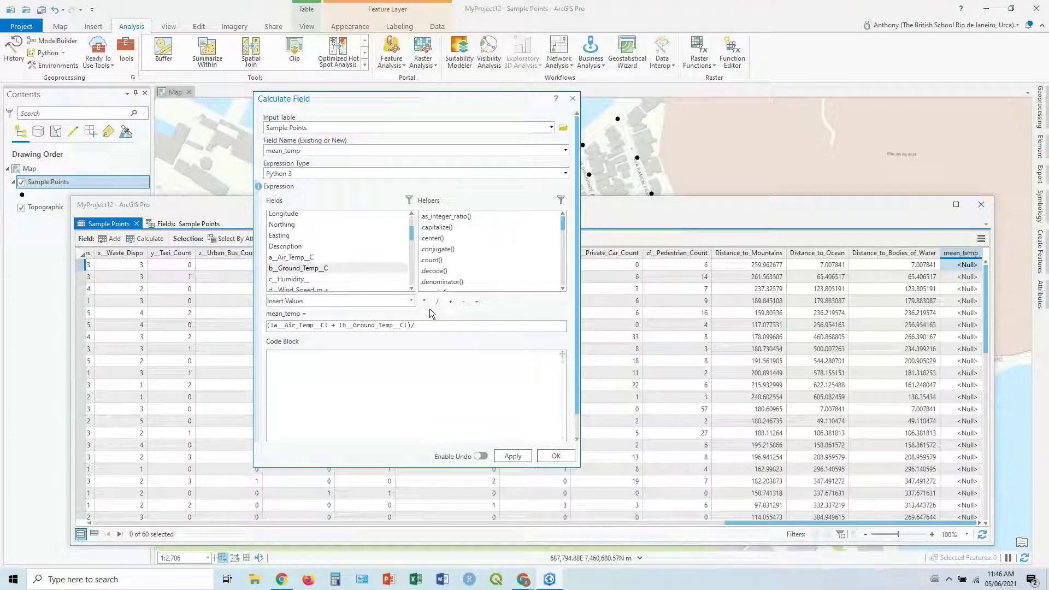
click(555, 456)
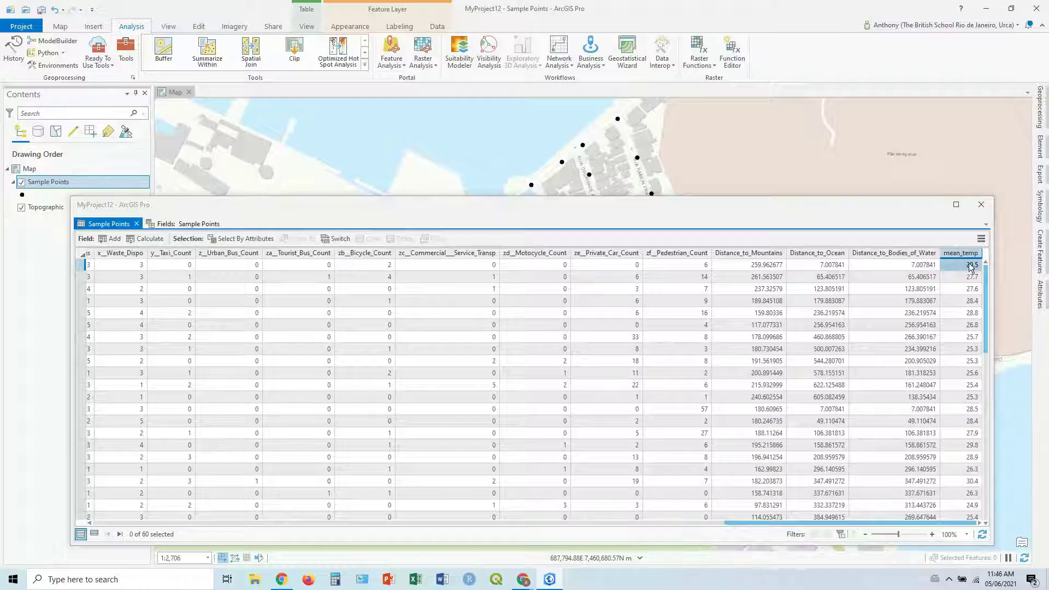
Scroll across the table to check the filled mean_temp values, then start a new field calculation.
mouse_move(985, 280)
mouse_down()
mouse_move(994, 500)
mouse_move(988, 261)
mouse_up()
scroll(986, 480, right, 1)
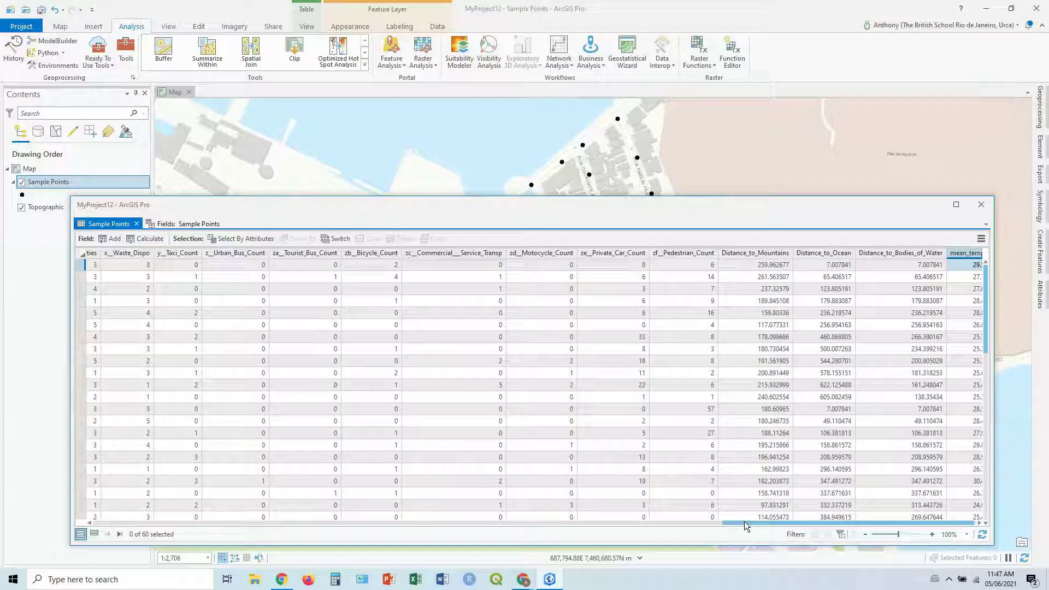
drag(744, 522, 670, 523)
click(333, 523)
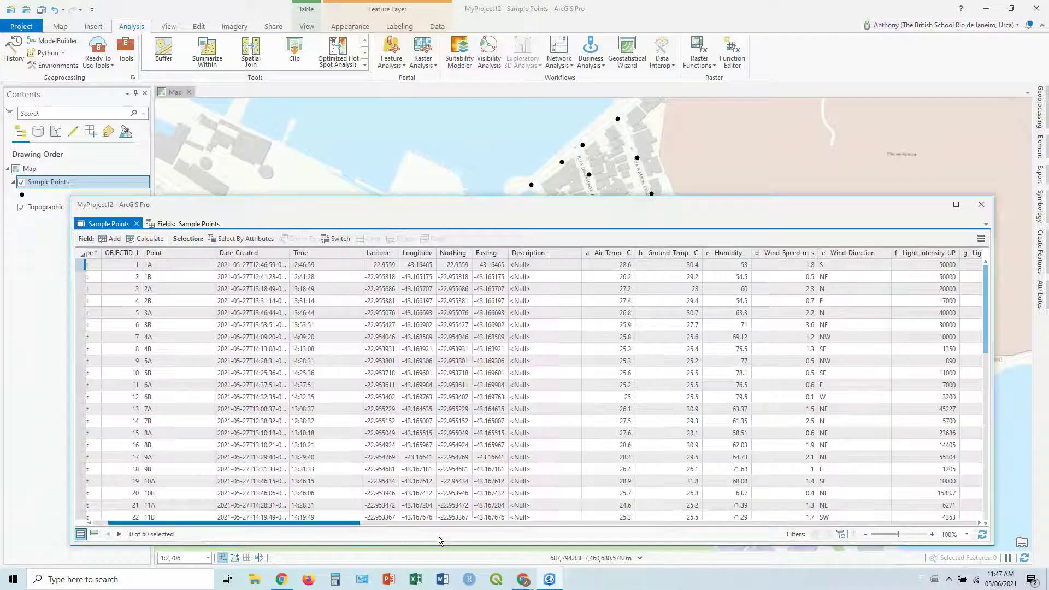
click(706, 526)
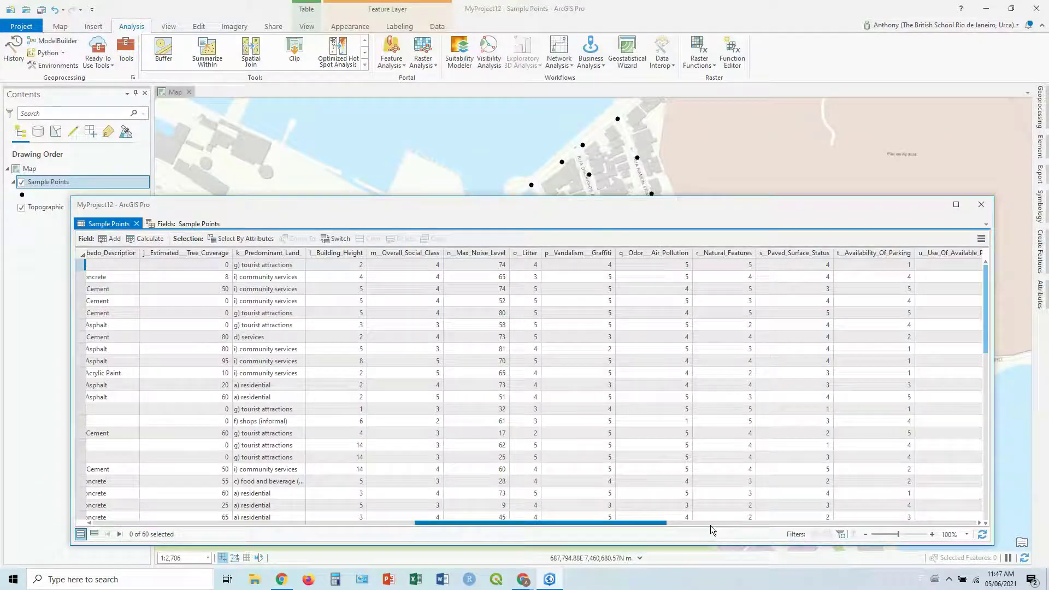
click(710, 525)
click(766, 522)
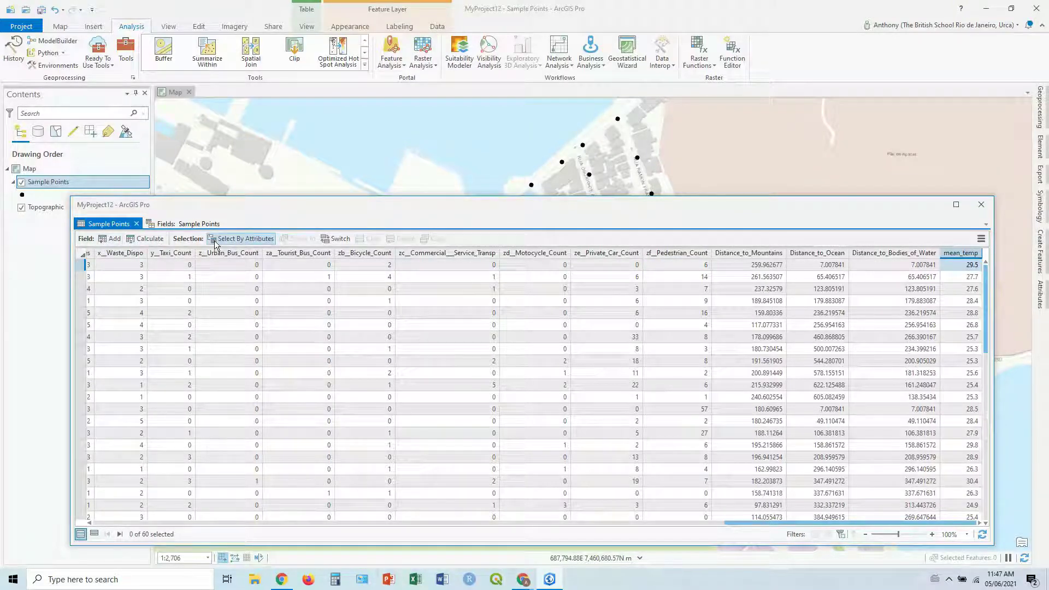
click(143, 240)
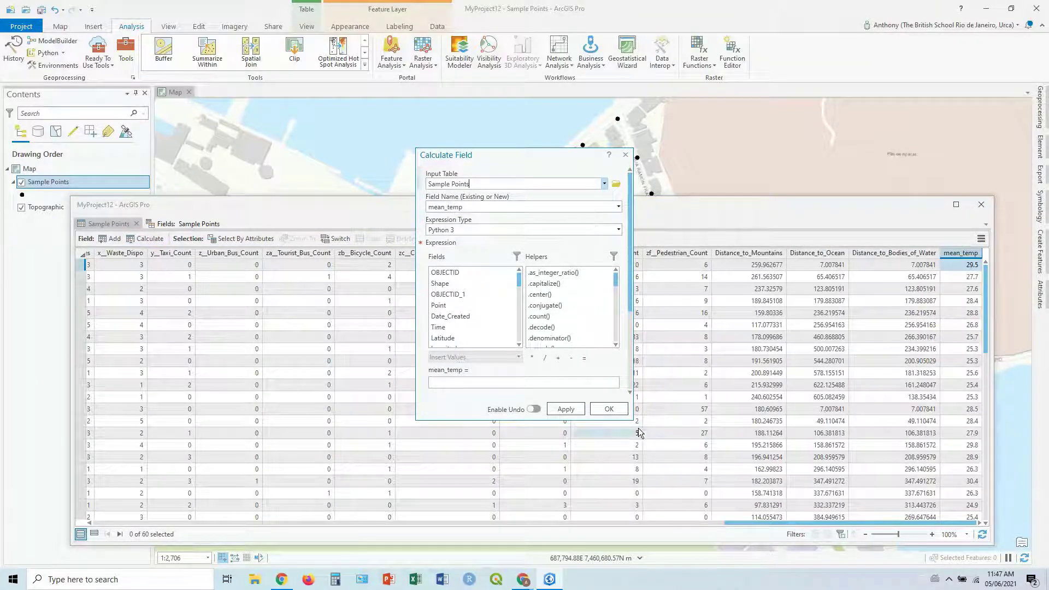
Point the calculation at a new field named Total_traffice of type Double (double precision).
drag(633, 417, 727, 462)
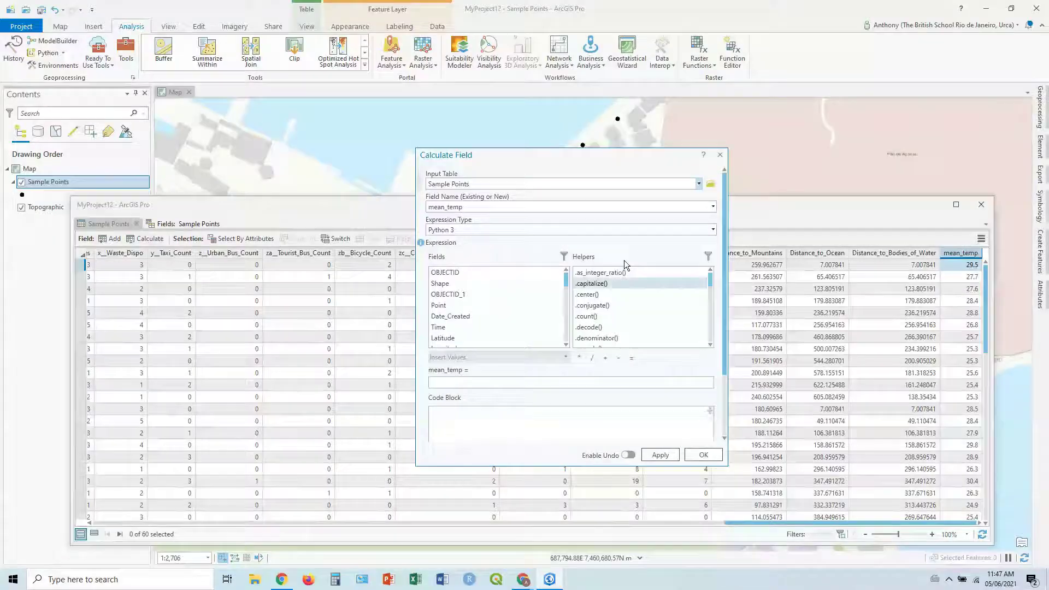
double_click(459, 206)
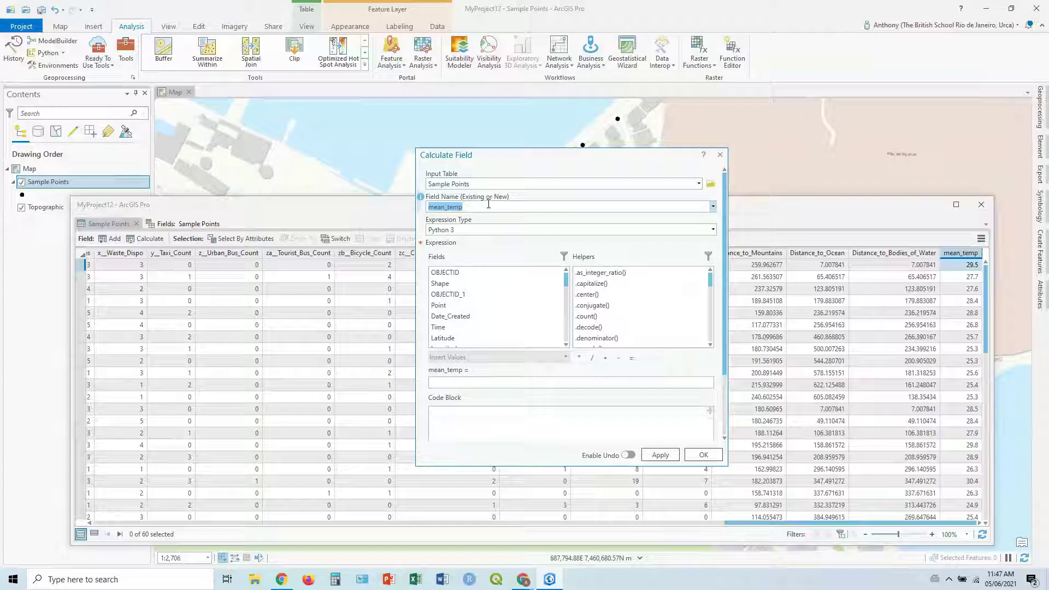
text(Tot)
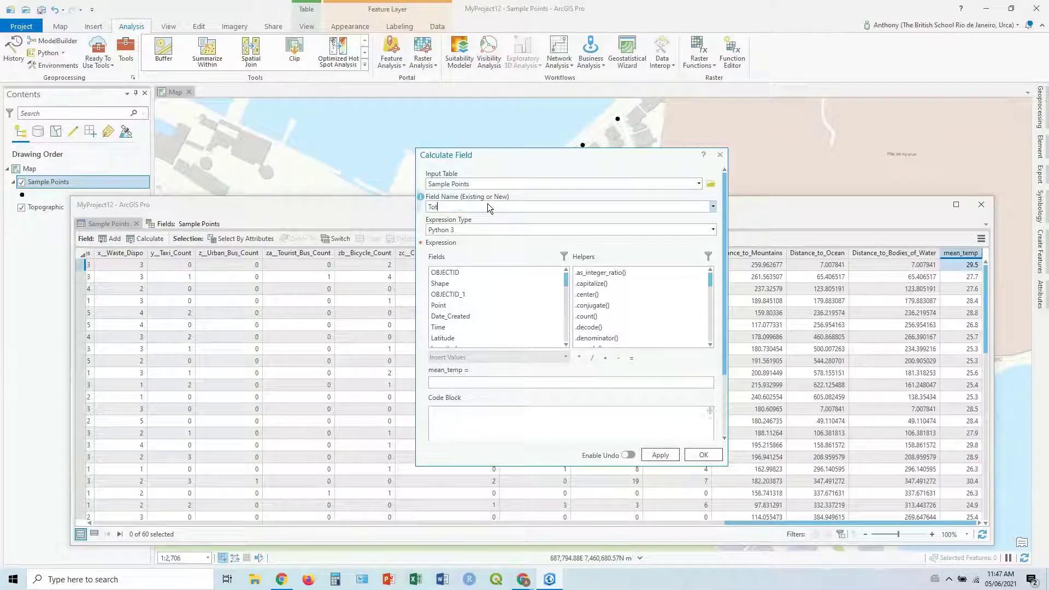
text(al_traffice)
click(517, 248)
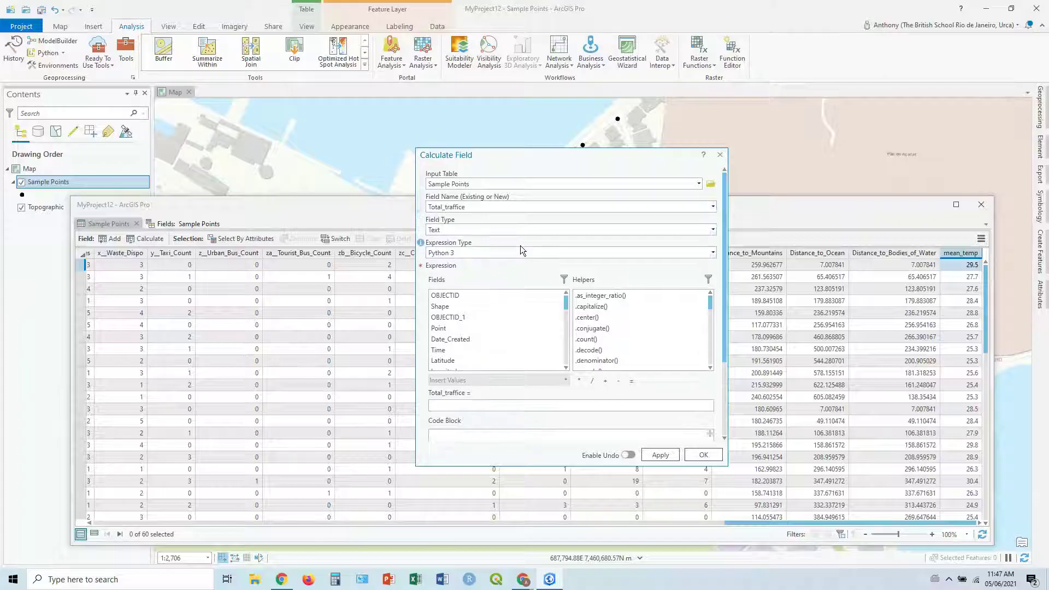
click(713, 229)
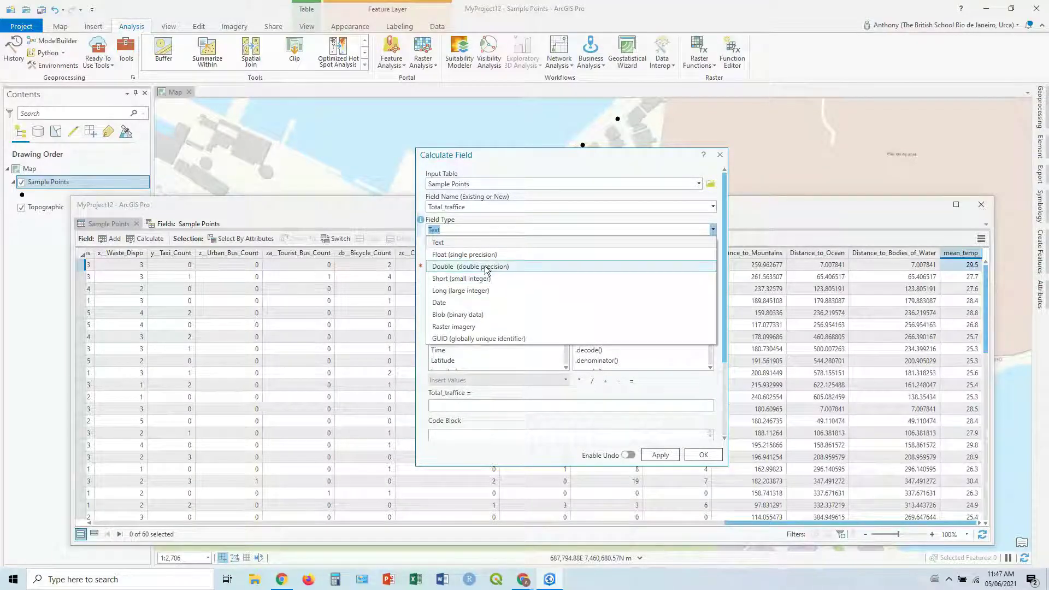
click(495, 267)
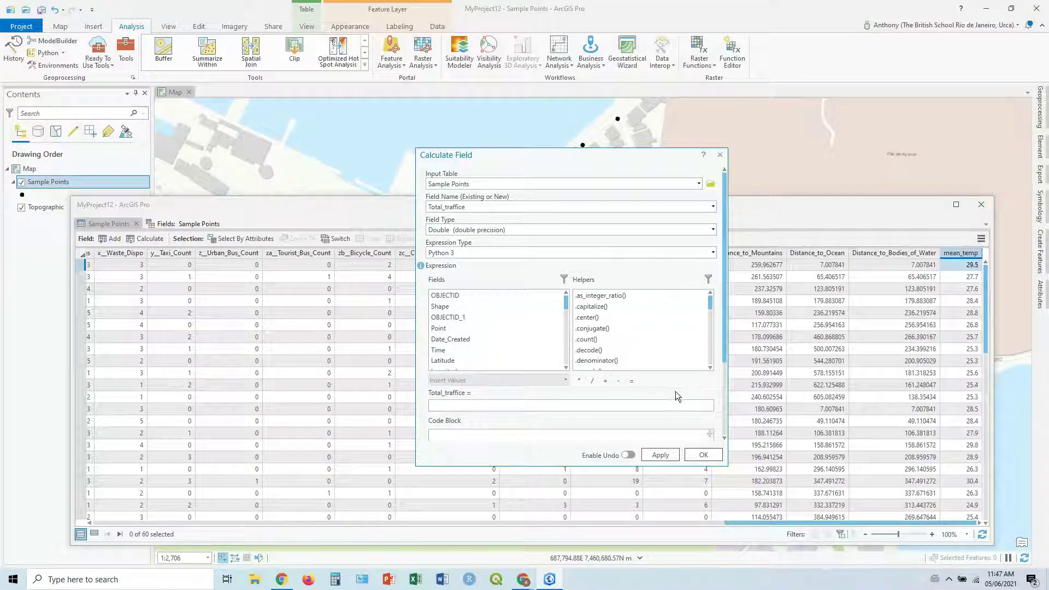
Start the Total_traffice expression summing the taxi, urban bus, tourist bus and bicycle counts.
drag(625, 158, 473, 76)
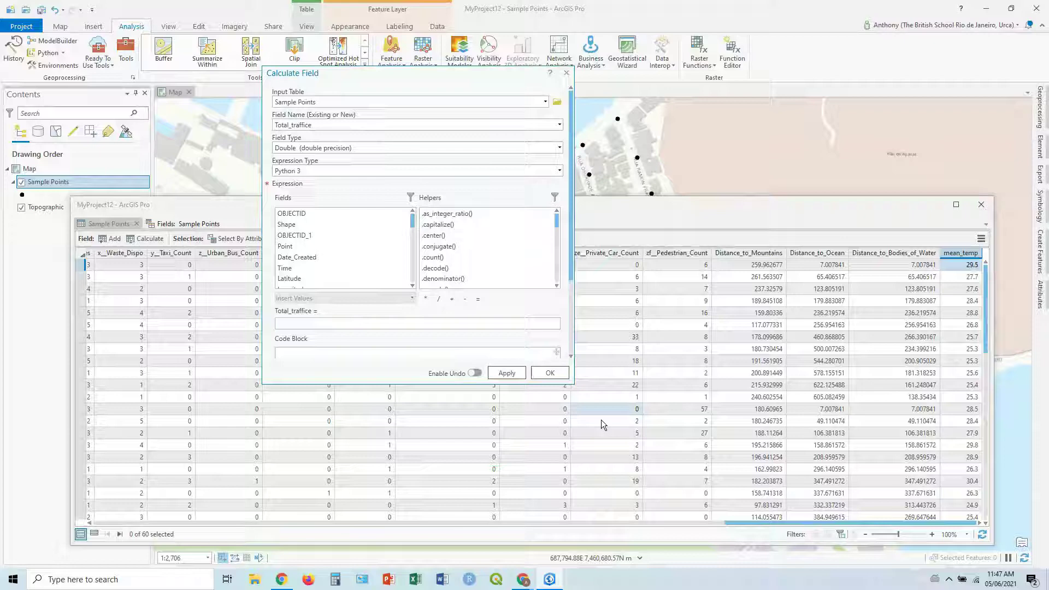
drag(599, 400, 616, 471)
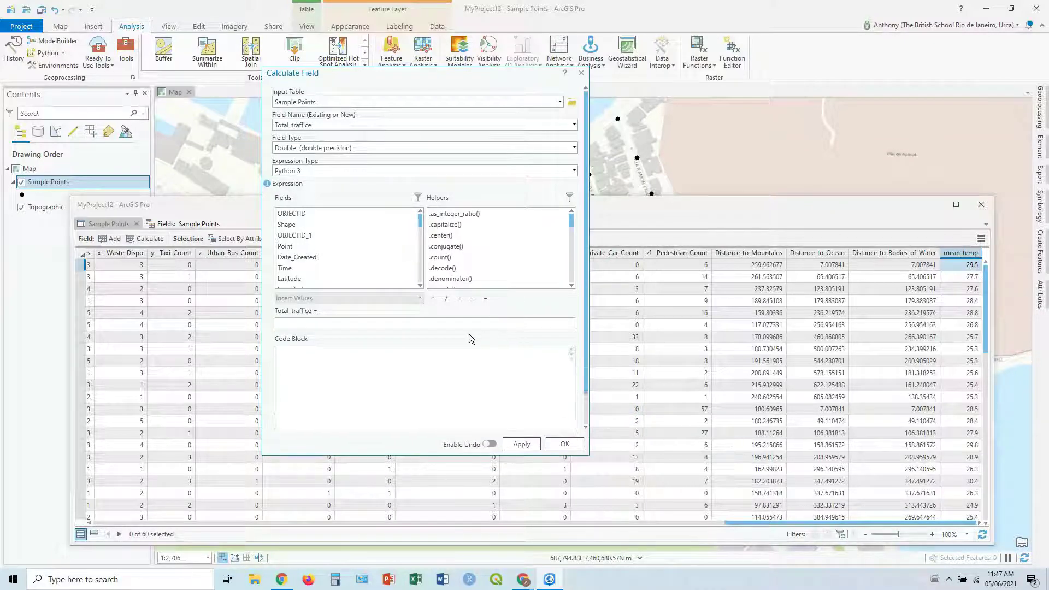
drag(421, 221, 436, 269)
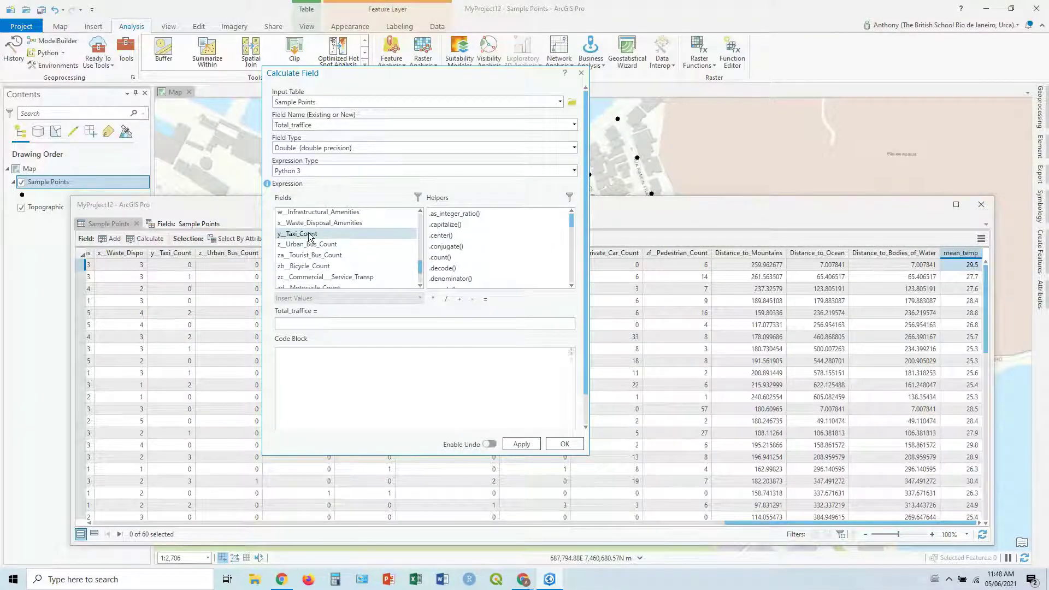
double_click(309, 235)
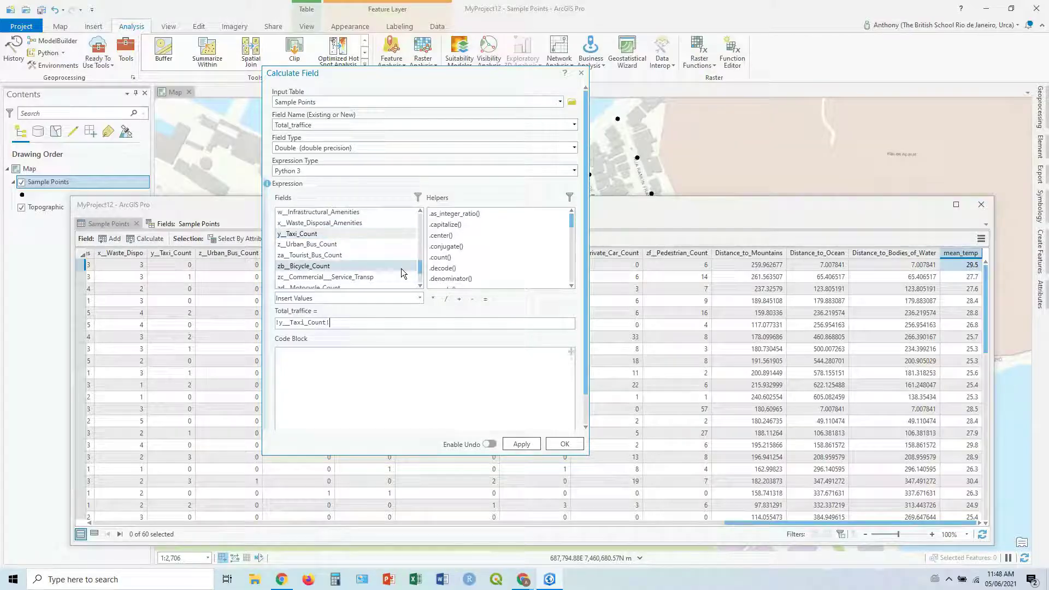
text(+)
click(309, 245)
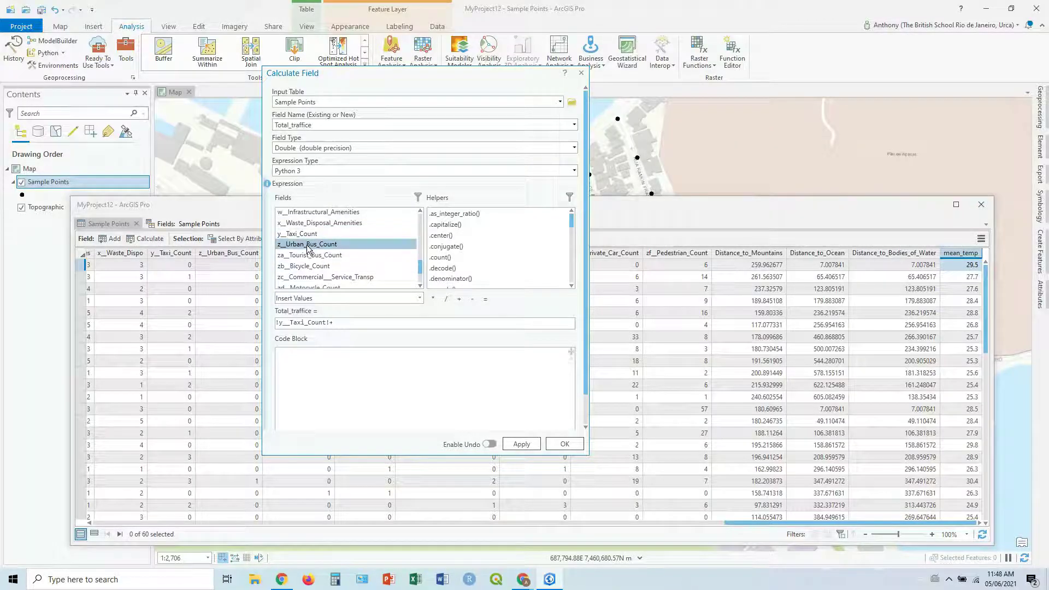
double_click(308, 245)
text(+)
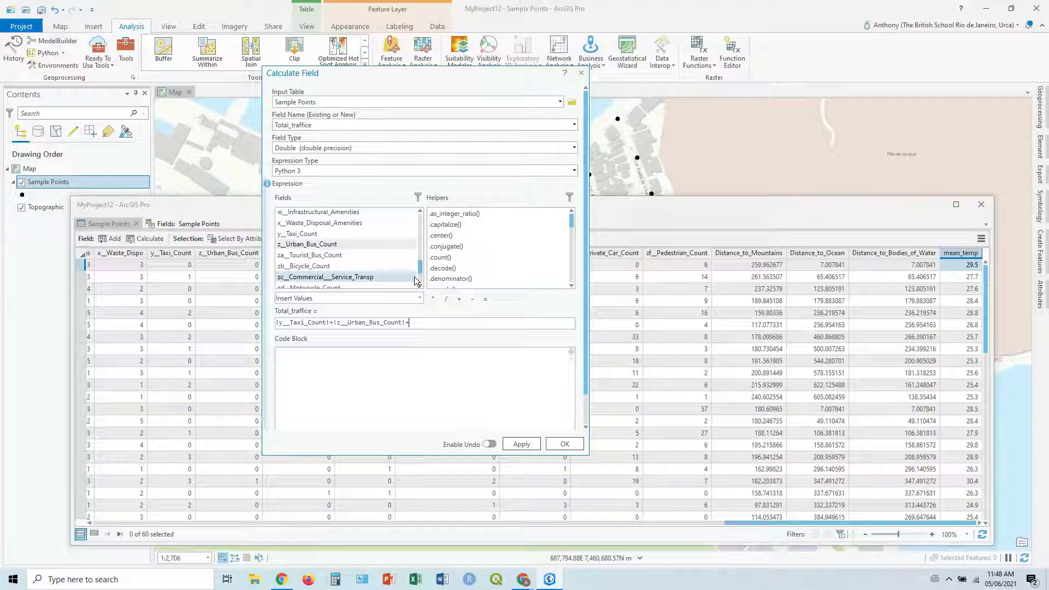
double_click(328, 255)
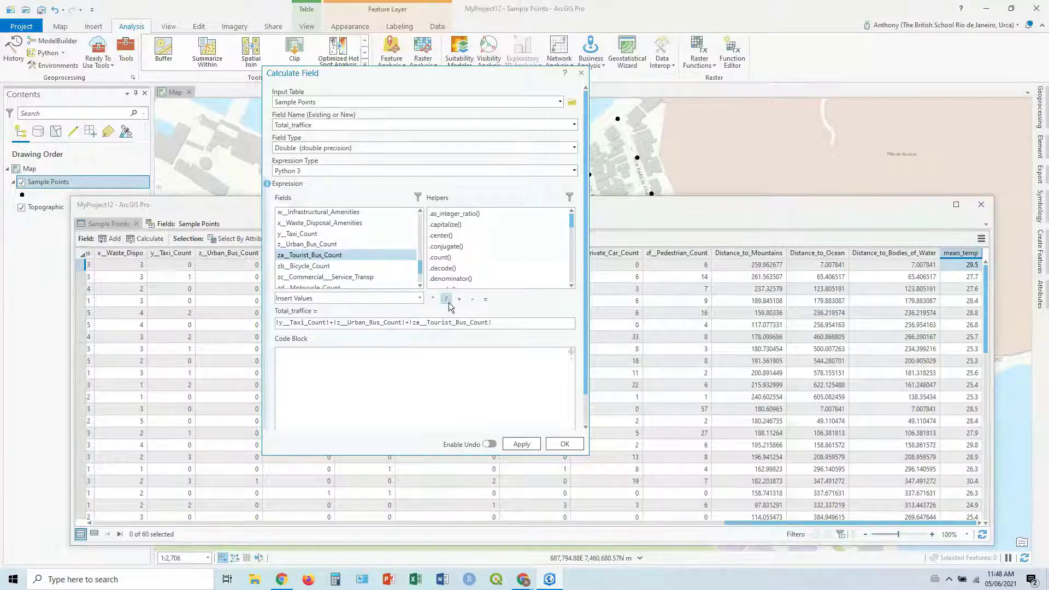
text(+)
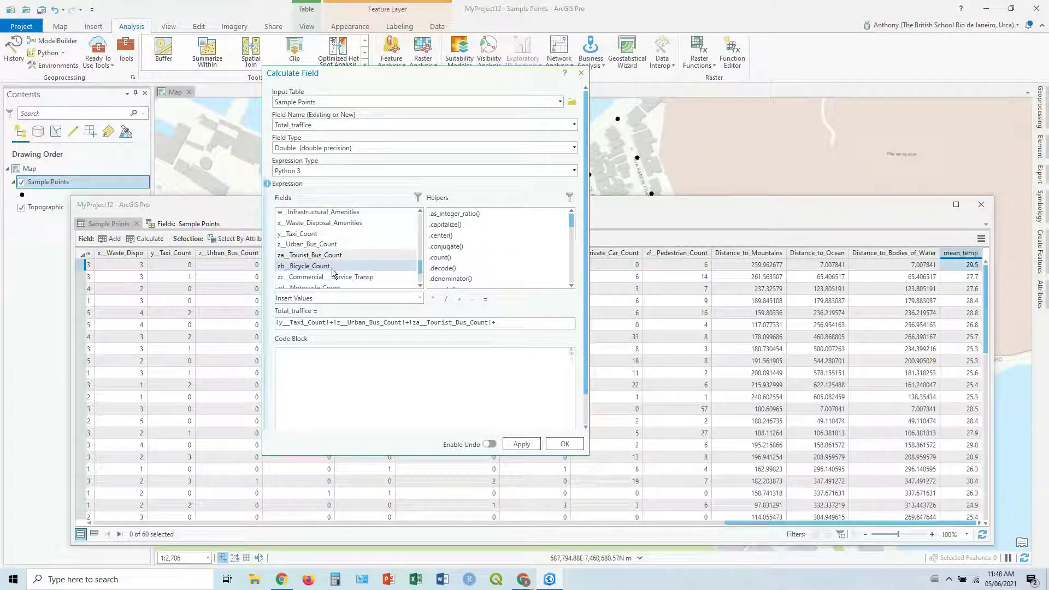
double_click(304, 266)
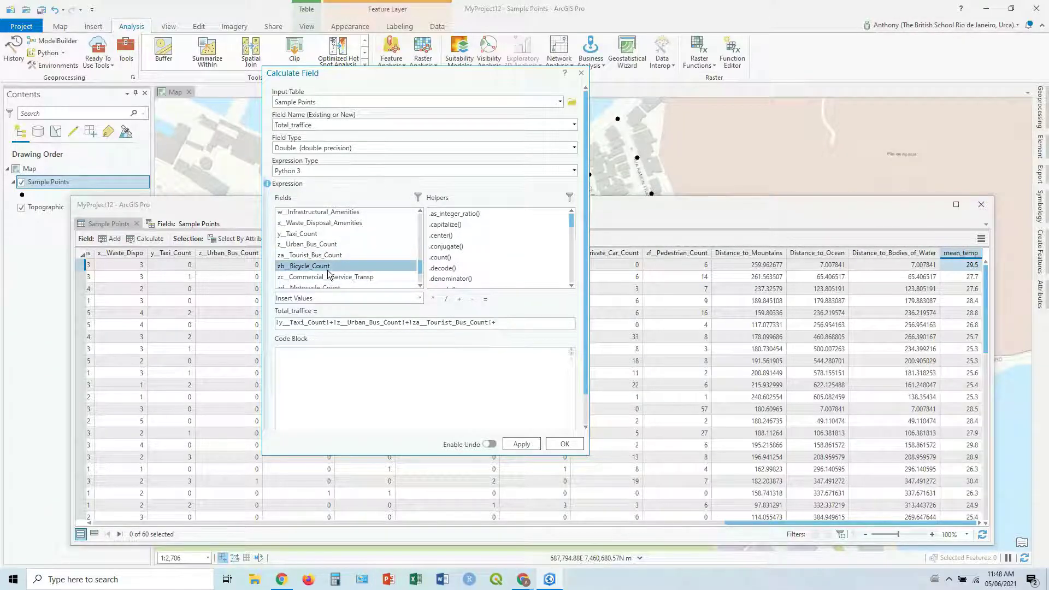
Add the commercial transport, motorcycle, private car and pedestrian counts to the sum and run it.
click(569, 326)
text(+)
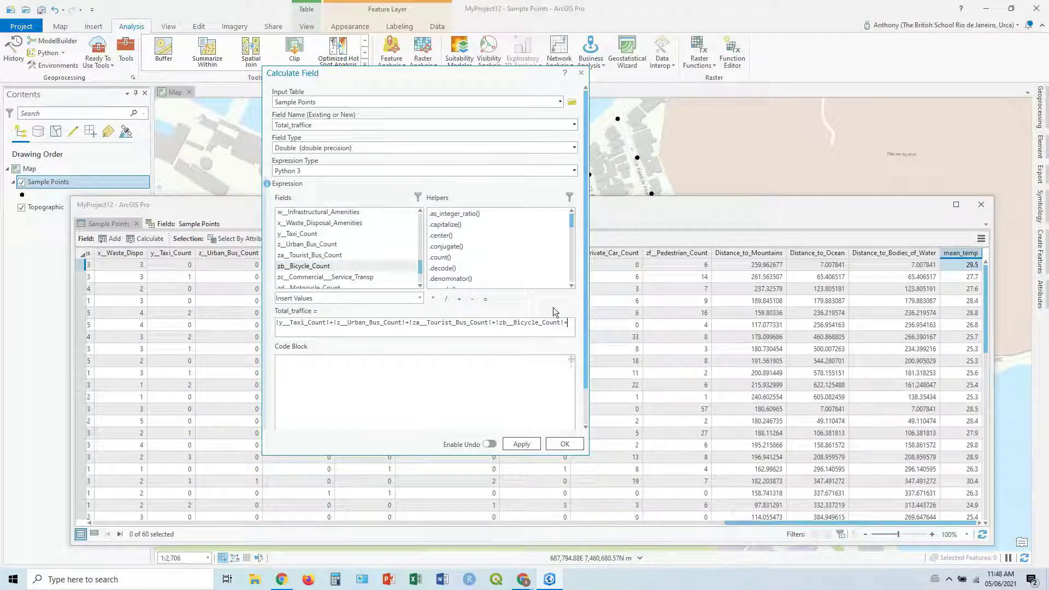
double_click(337, 278)
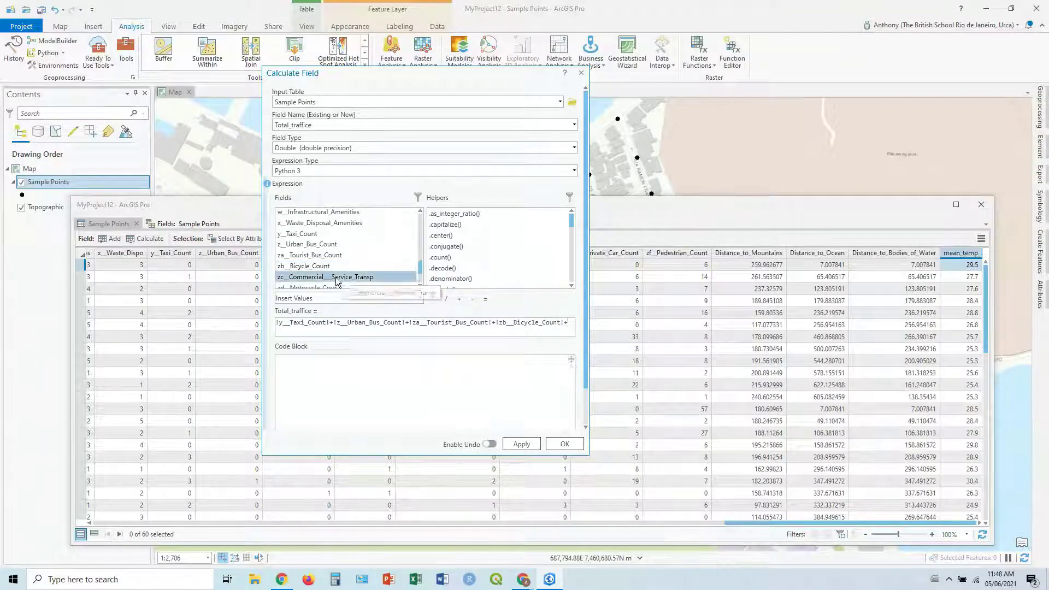
text(+)
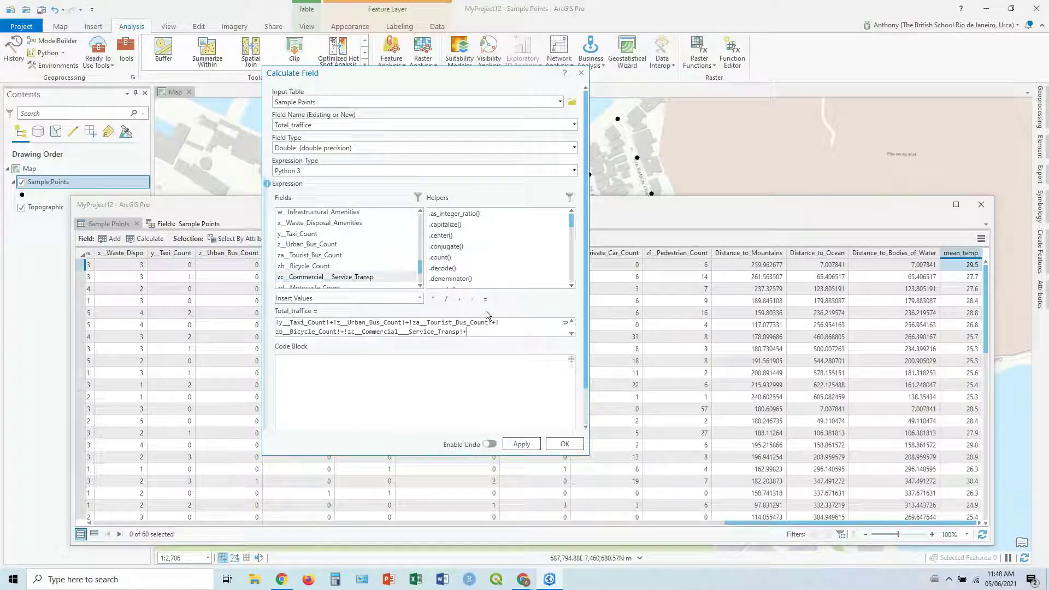
scroll(399, 260, down, 1)
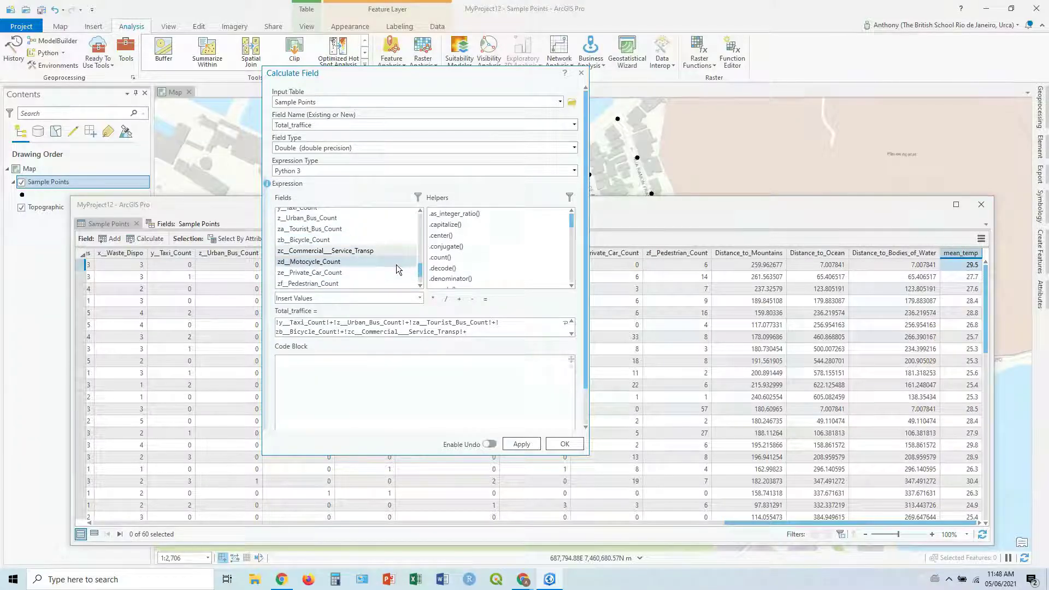
double_click(327, 261)
click(557, 328)
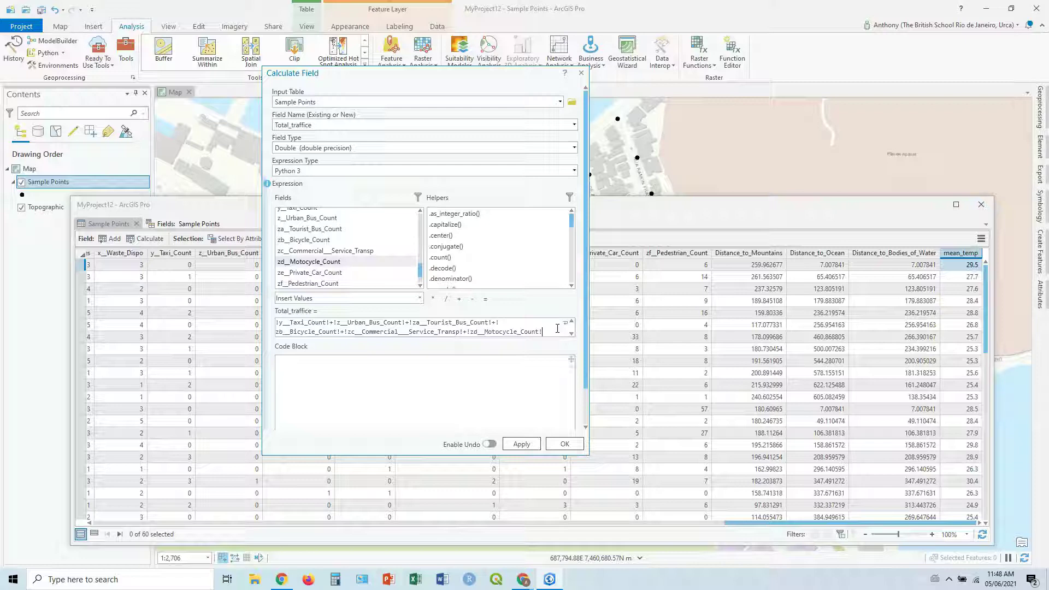
double_click(309, 272)
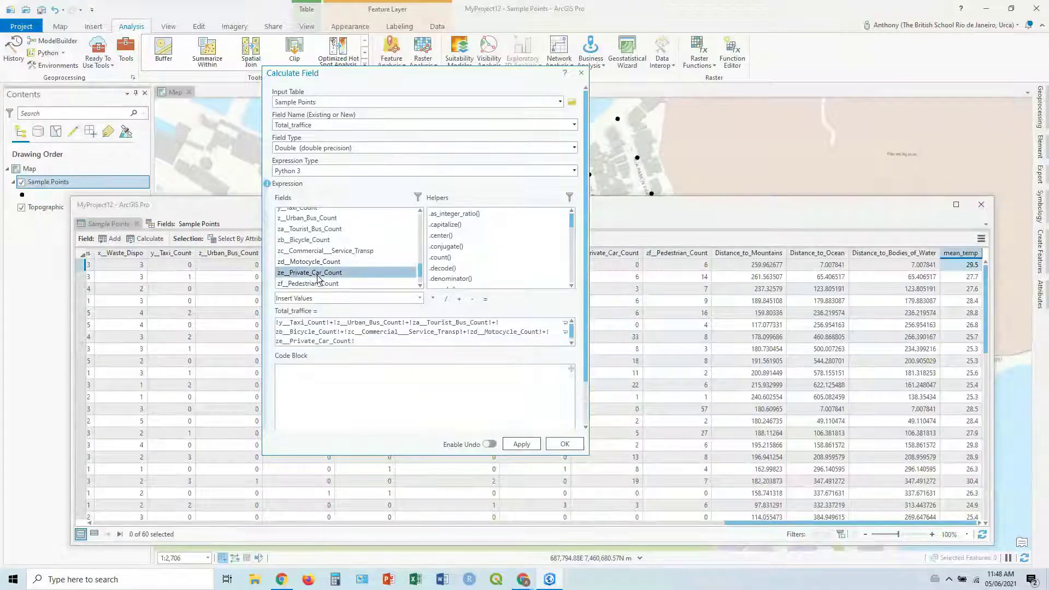
click(369, 340)
text(+)
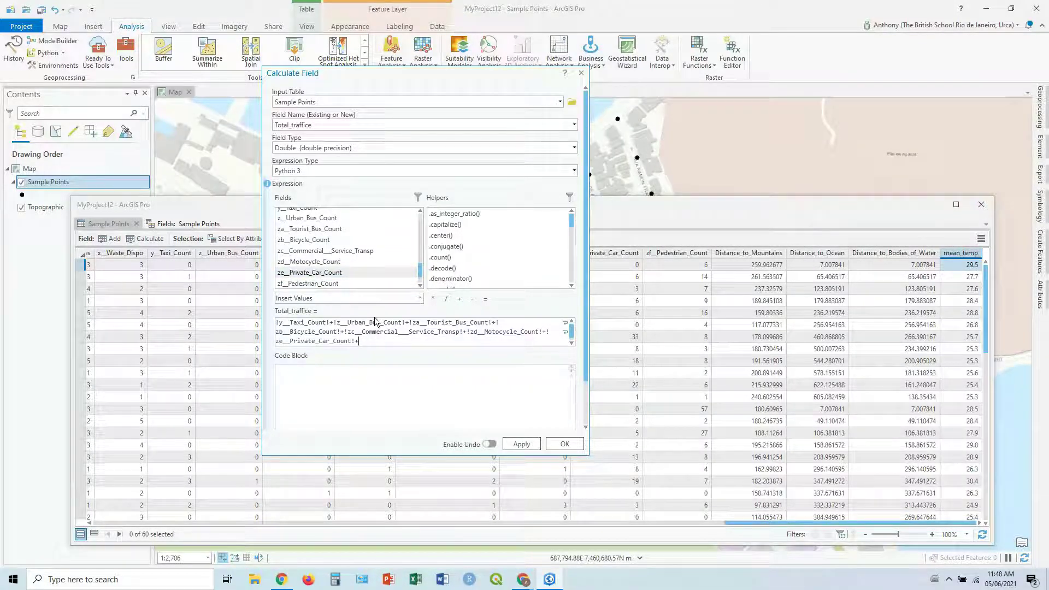
scroll(354, 268, down, 4)
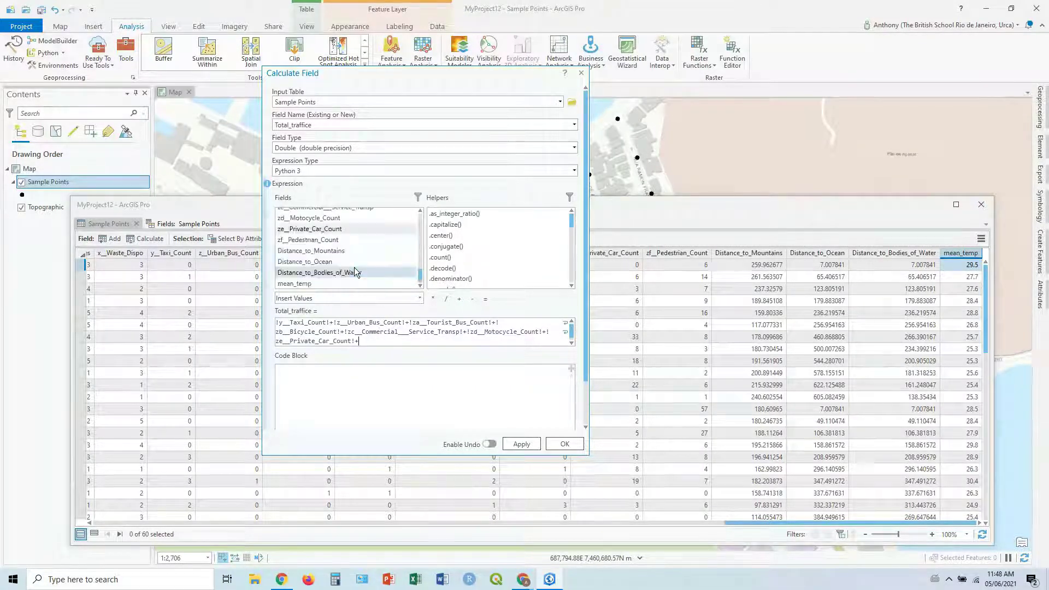
double_click(327, 241)
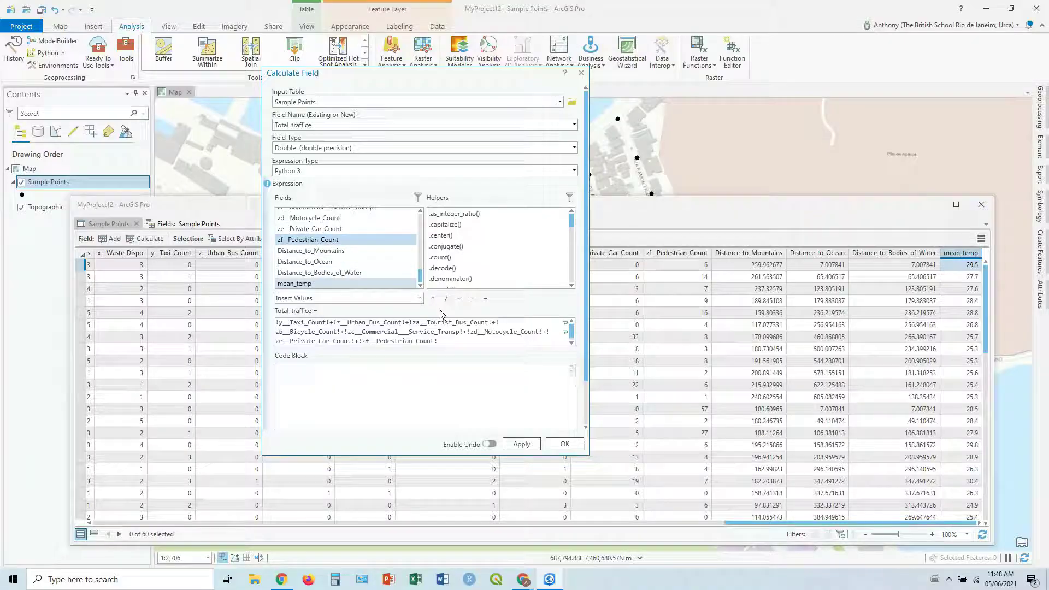
click(563, 445)
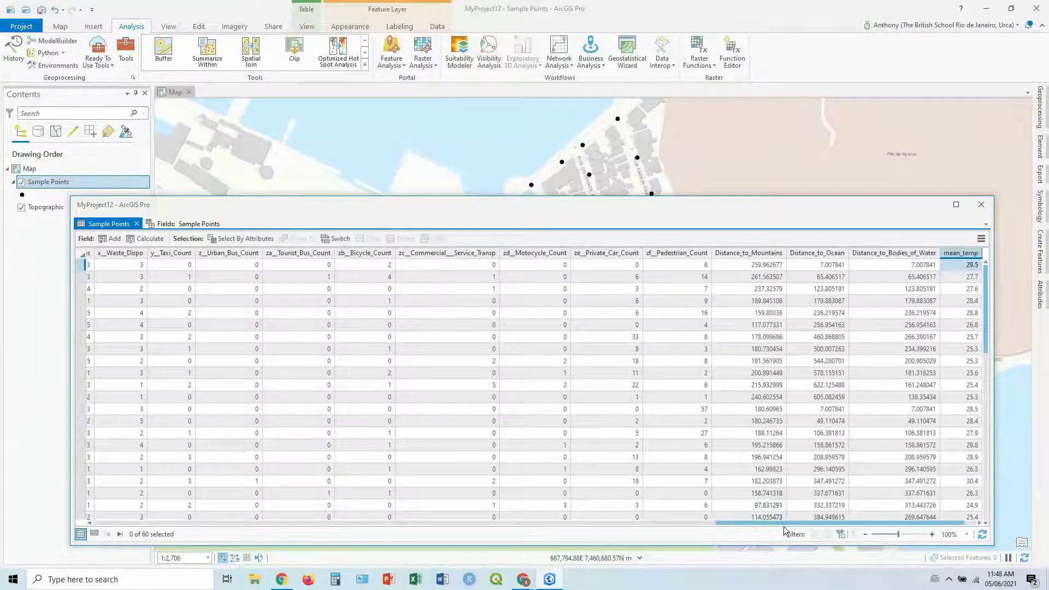
Scroll the table to view the new traffic totals beside mean_temp, such as 8, 27, 11.
drag(783, 523, 808, 523)
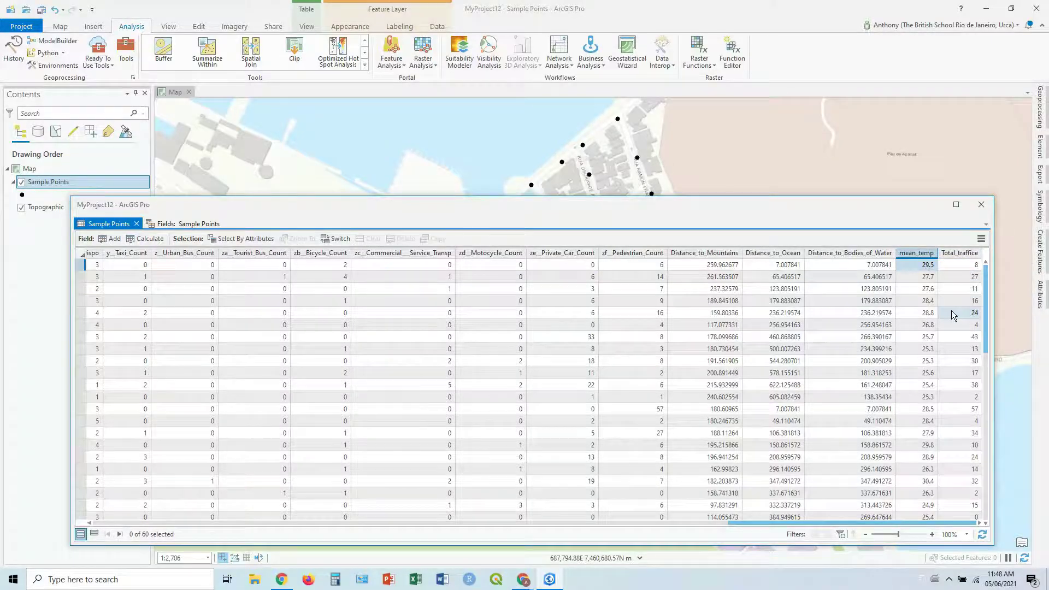
scroll(950, 312, down, 3)
scroll(950, 310, up, 3)
In the Sample Points fields view, rename Total_traffice to Total_traffic by removing the trailing e.
click(189, 221)
scroll(320, 471, down, 5)
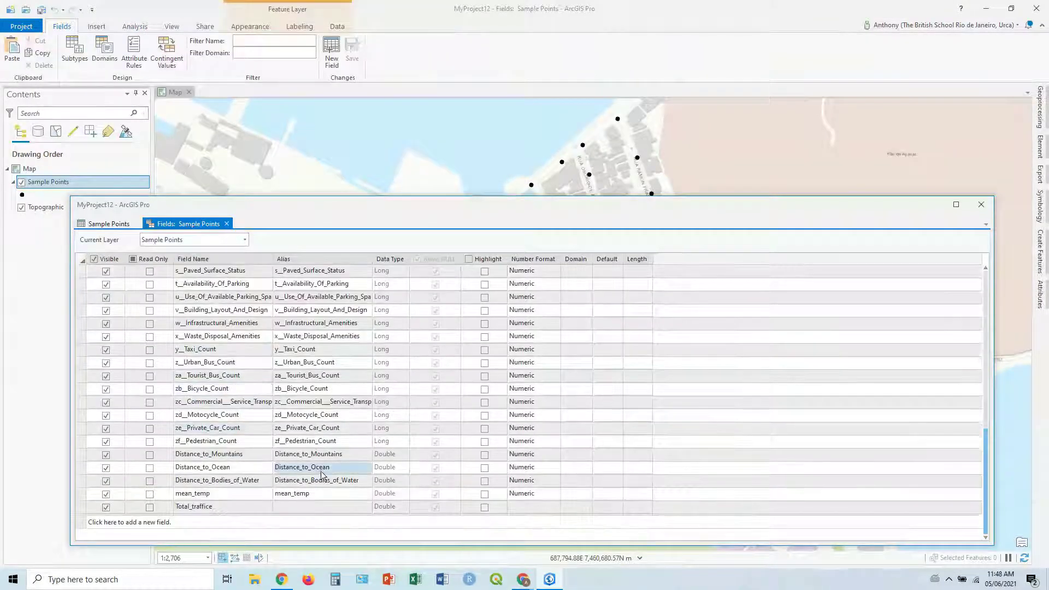
click(228, 506)
click(228, 506)
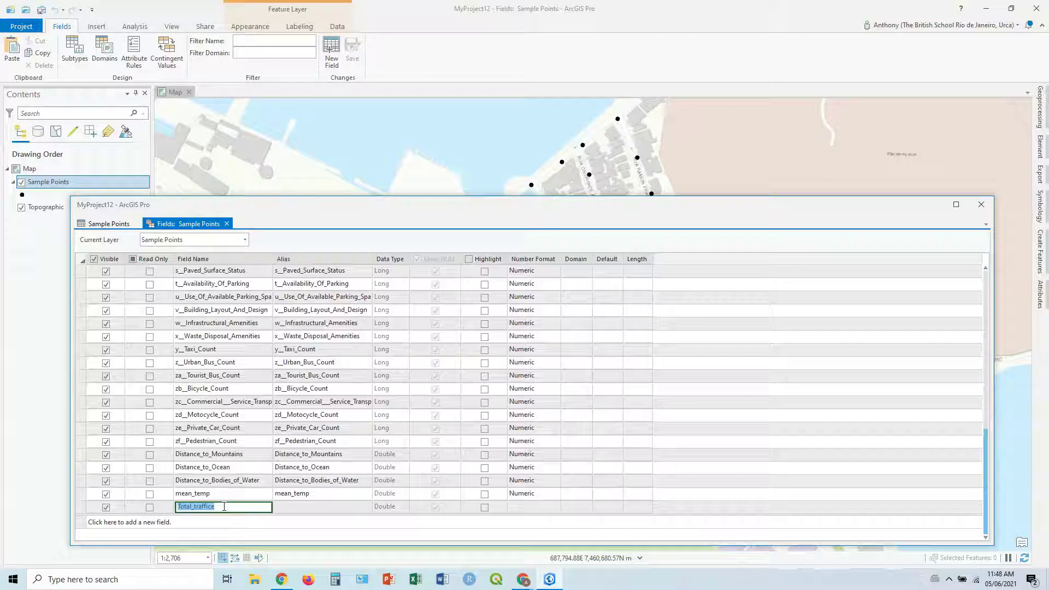
key(BackSpace)
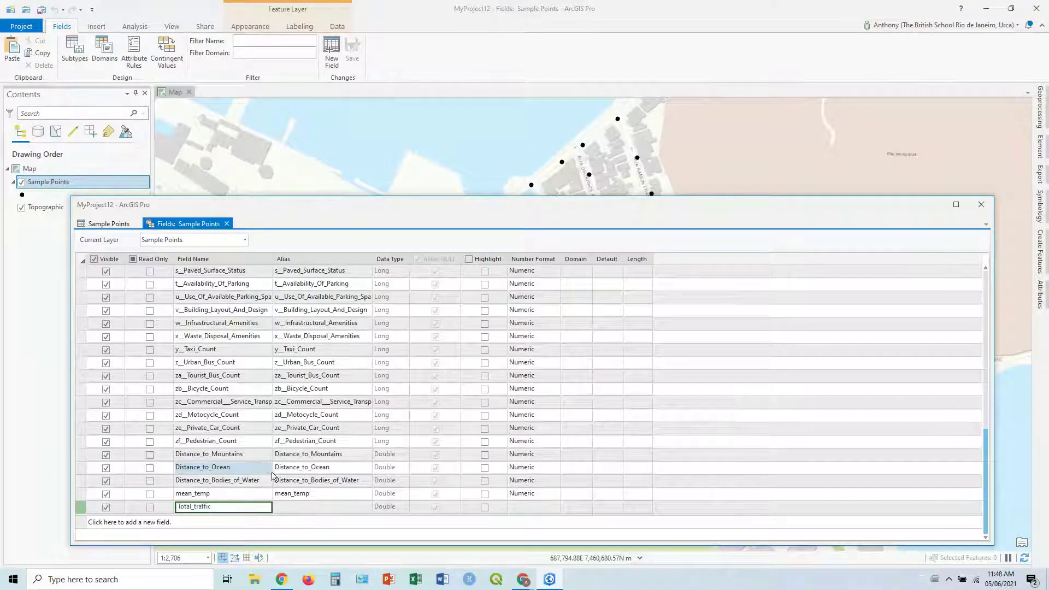
Set the traffic field's alias to Total_traffic.
click(299, 508)
click(299, 508)
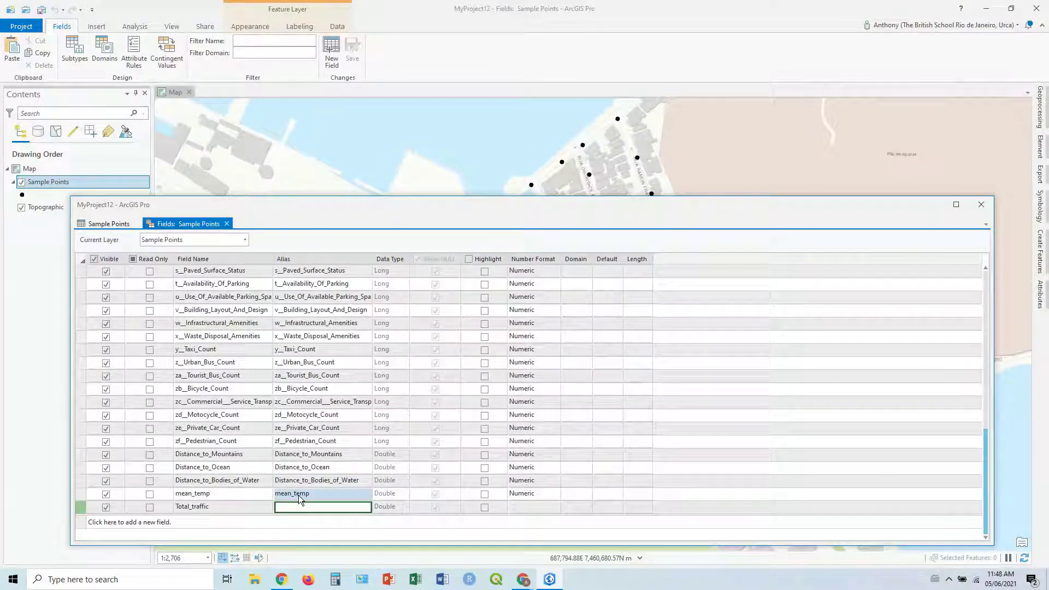
text(Total T)
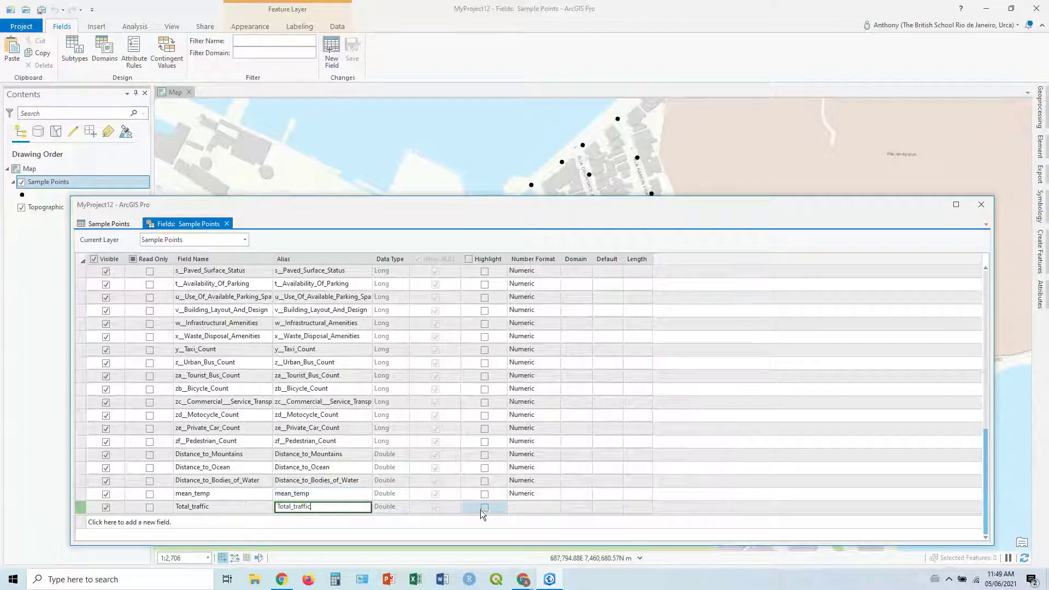
click(541, 507)
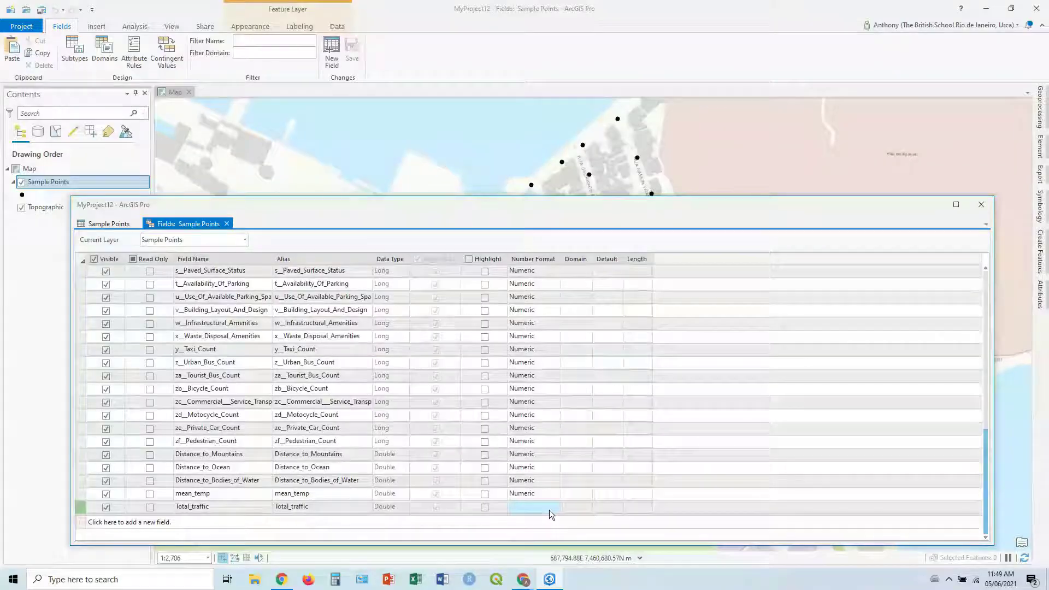
Format Total_traffic as Numeric with 5 decimal places instead of 6.
click(549, 510)
click(554, 508)
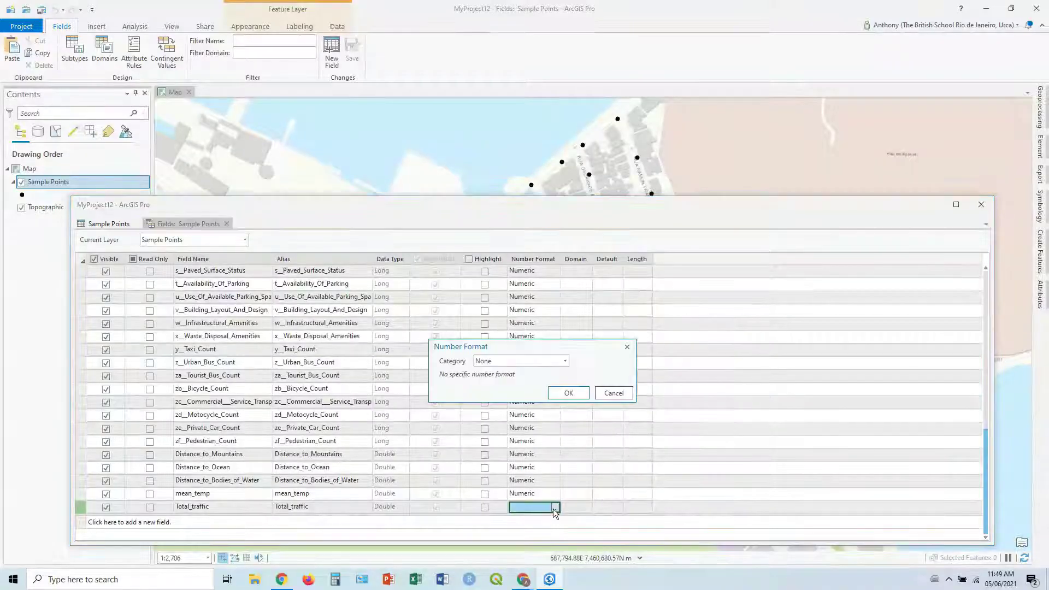
click(528, 362)
click(513, 416)
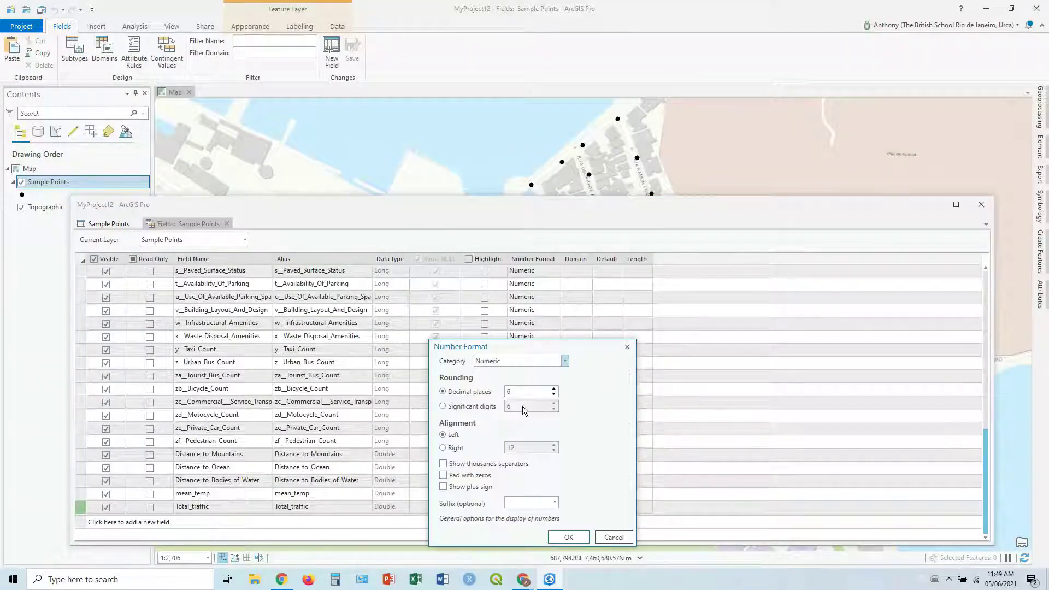
click(555, 395)
click(568, 537)
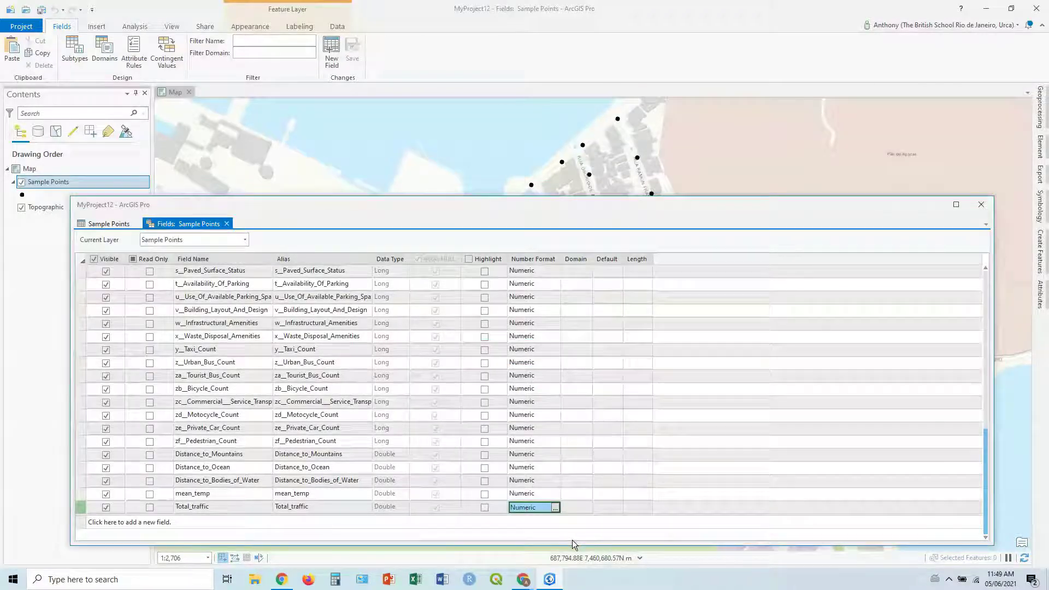
Close the Fields: Sample Points view, saving all field changes.
click(226, 223)
click(523, 398)
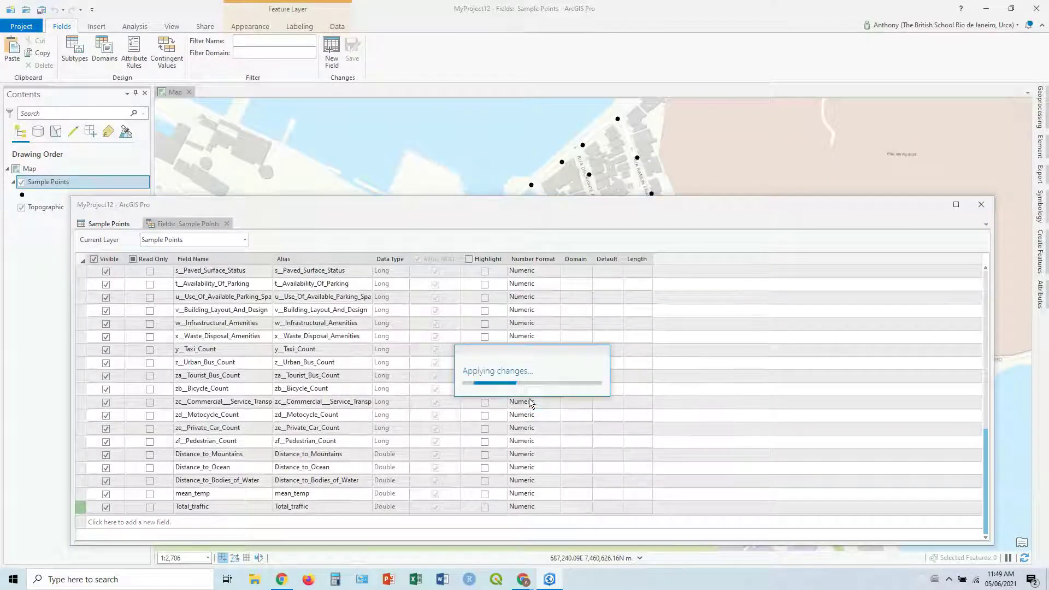